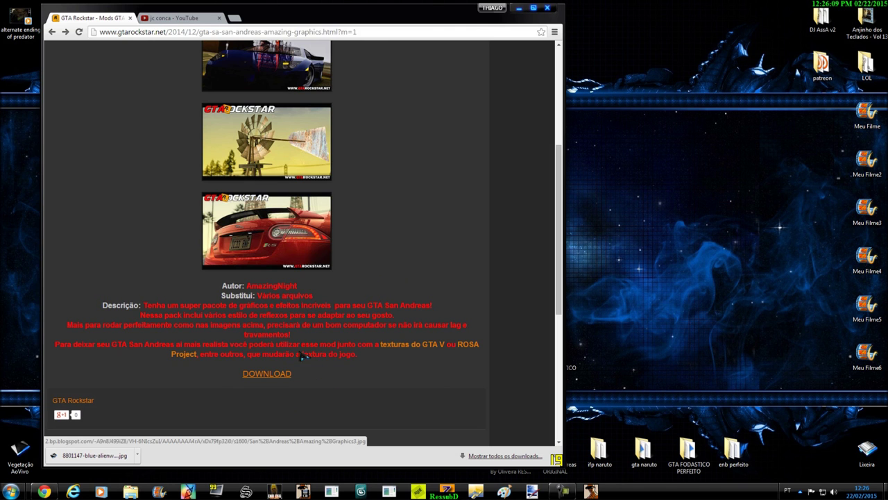
- Download San Andreas Amazing Graphics.rar from the GTA Rockstar mod page and minimize the browser
left_click(277, 375)
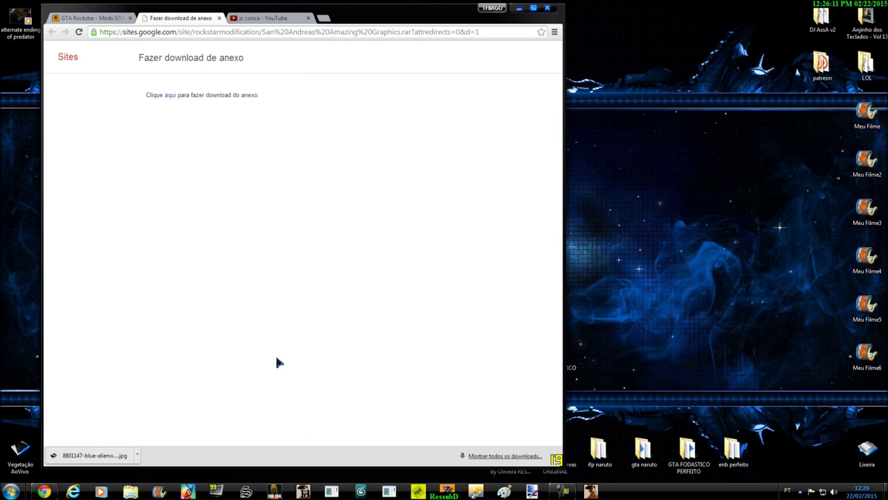
left_click(170, 96)
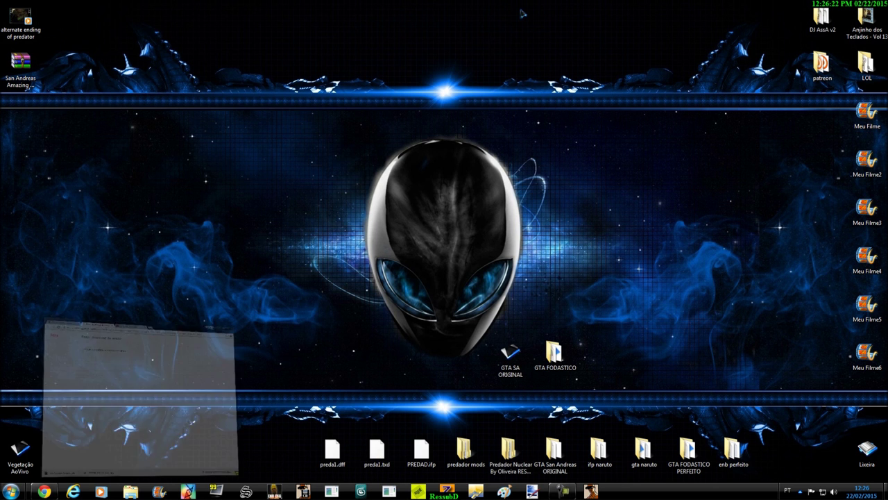
left_click(520, 8)
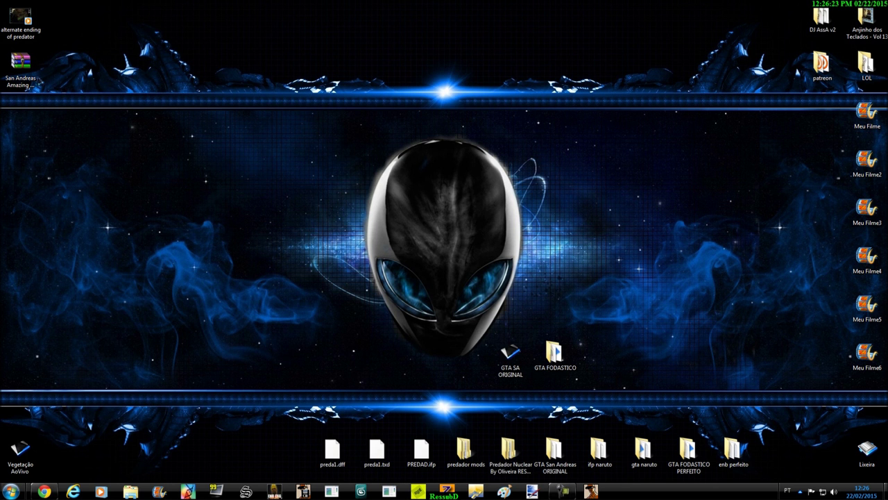
- Extract San Andreas Amazing Graphics.rar into its own folder on the desktop and close the archive
double_click(20, 64)
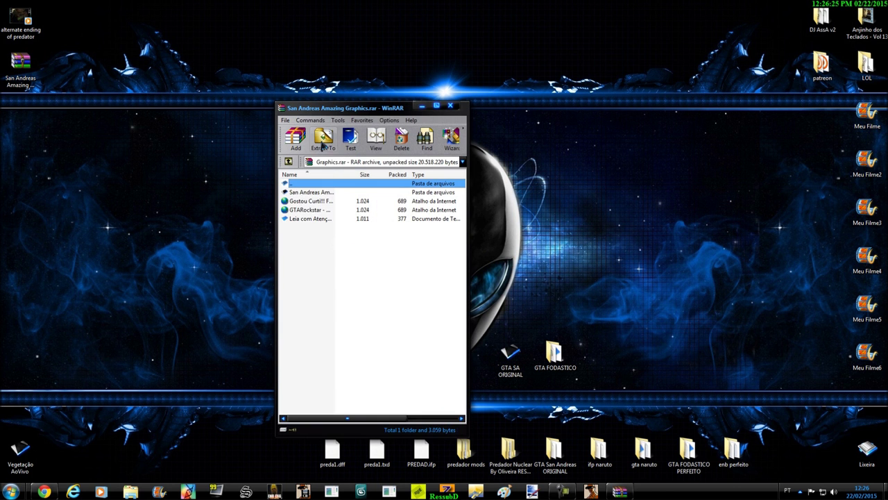
left_click(322, 142)
left_click(401, 368)
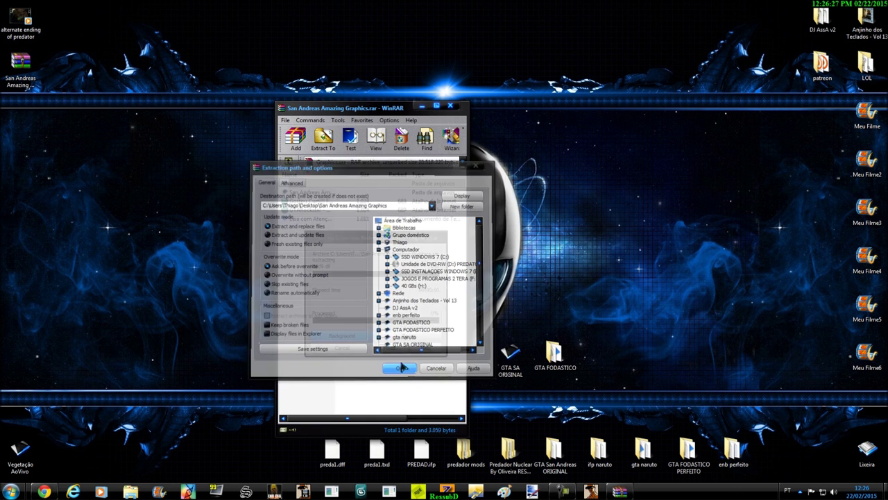
left_click(450, 106)
- Spread out the extracted mod folder, GTA SA ORIGINAL and GTA FODASTICO across the free middle area of the desktop
left_click_drag(18, 112, 375, 306)
left_click_drag(511, 355, 552, 263)
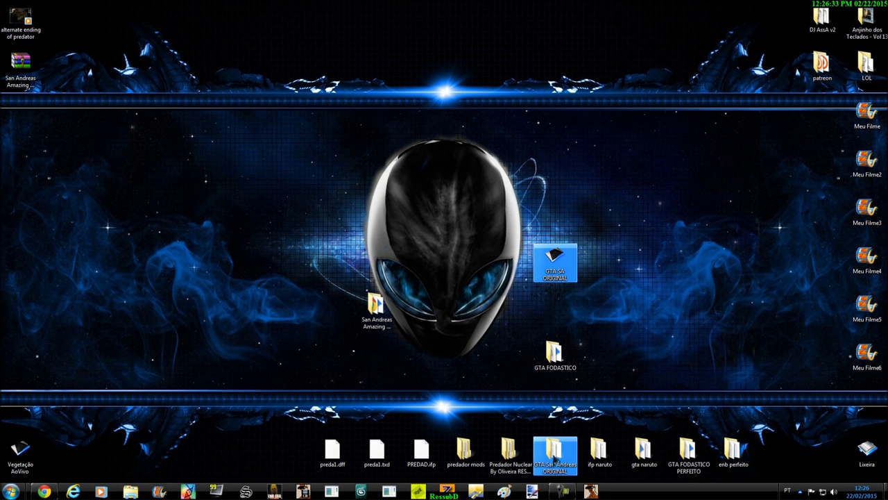
left_click_drag(560, 360, 693, 268)
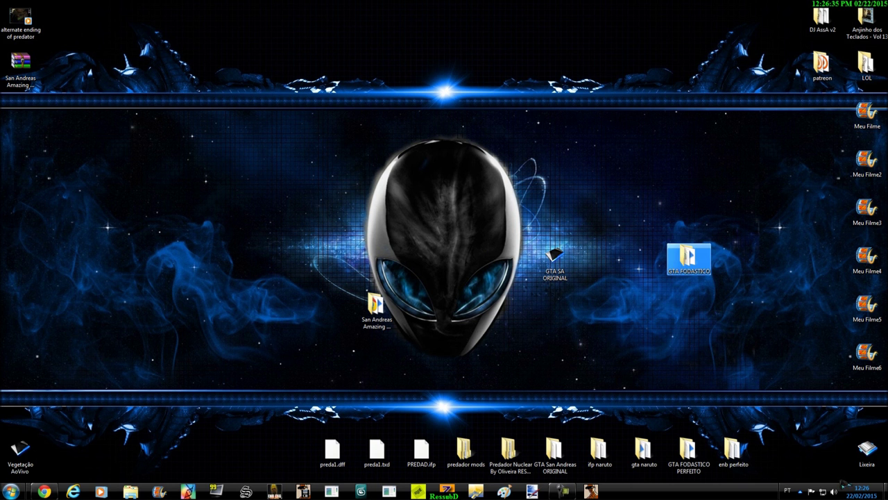
- Open the GTA SA ORIGINAL folder from the desktop
double_click(568, 262)
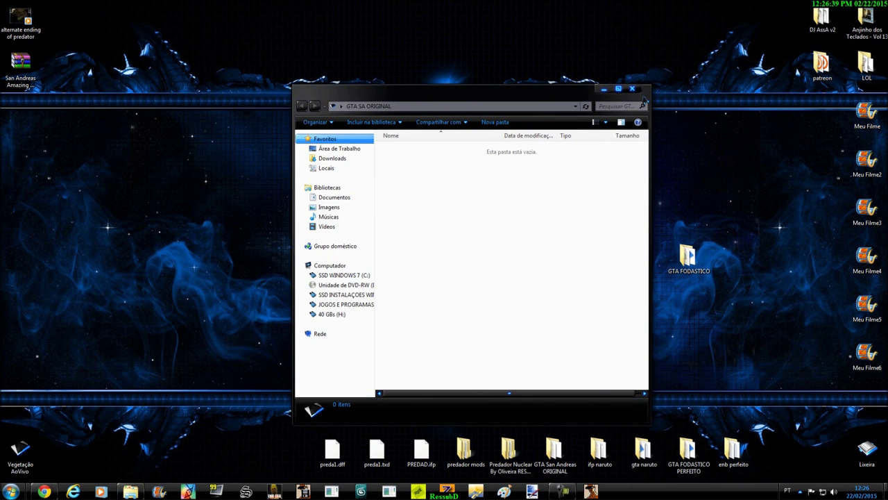
left_click(632, 90)
double_click(567, 262)
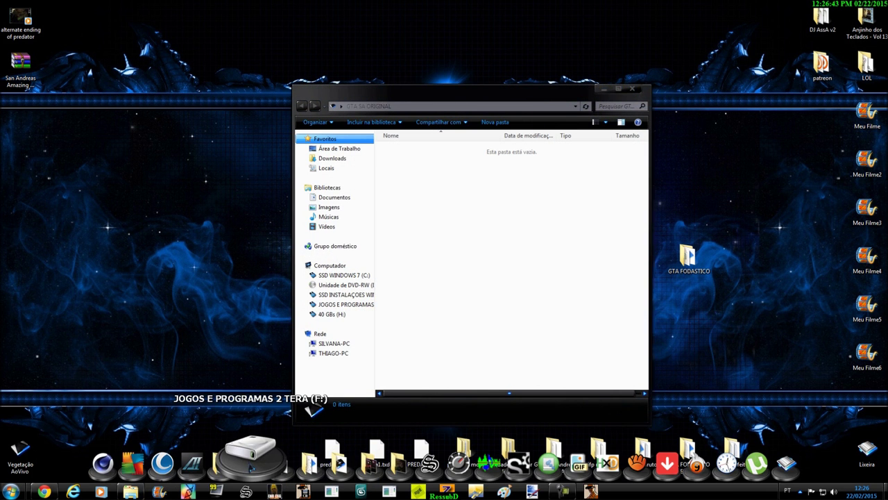
- Copy all contents of GTA San Andreas ORIGINAL from GTA JOGO TOTAL CONVERSION on drive F: and close that window
left_click(251, 460)
double_click(446, 200)
scroll(458, 291, "down", 5)
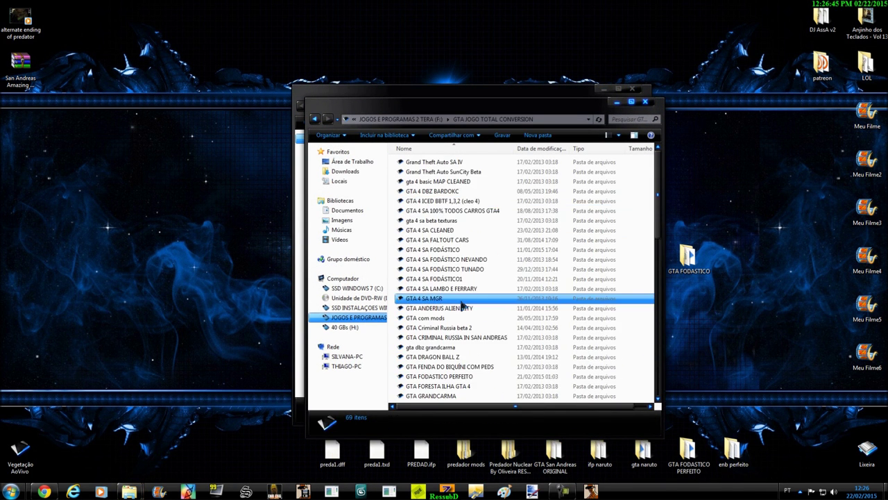
scroll(466, 339, "down", 7)
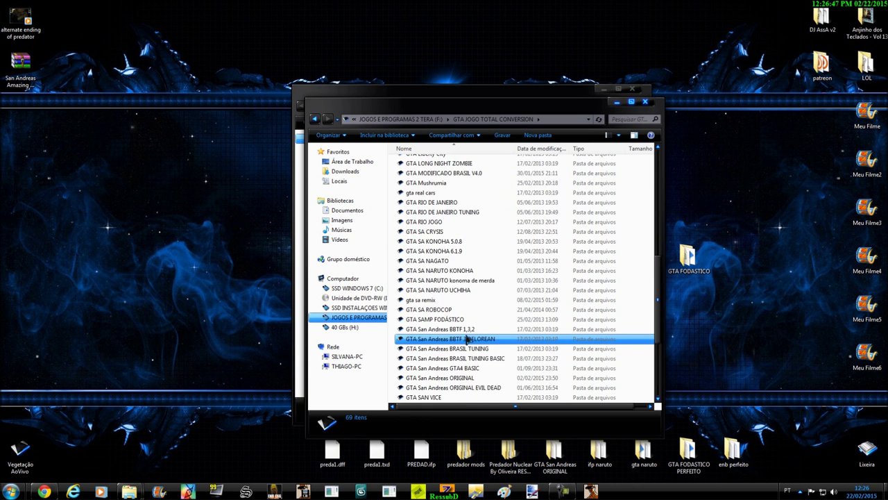
double_click(484, 378)
left_click_drag(462, 161, 476, 386)
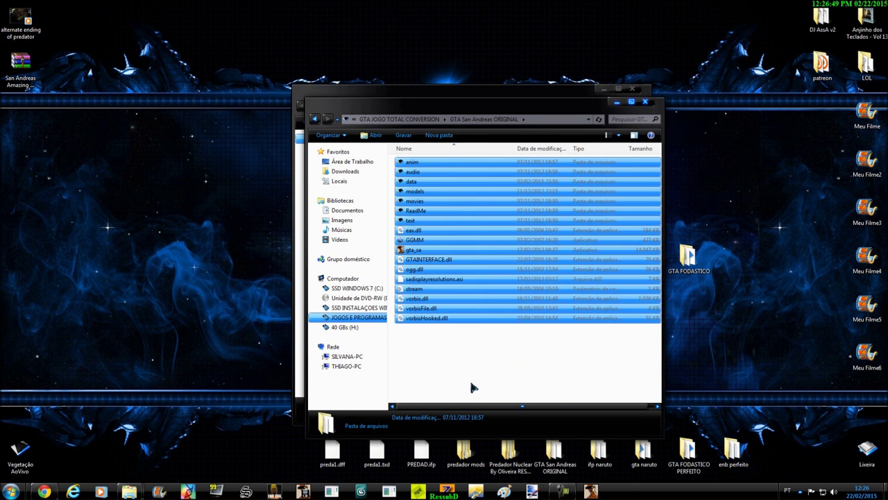
right_click(471, 229)
left_click(495, 379)
left_click(649, 92)
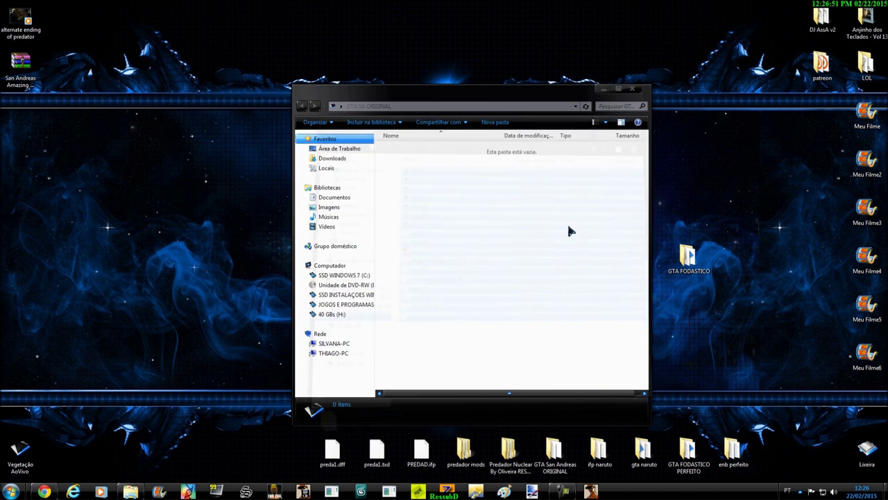
- Paste the copied game files into GTA SA ORIGINAL, show the transfer details, and close the folder once copying ends
right_click(515, 233)
left_click(548, 292)
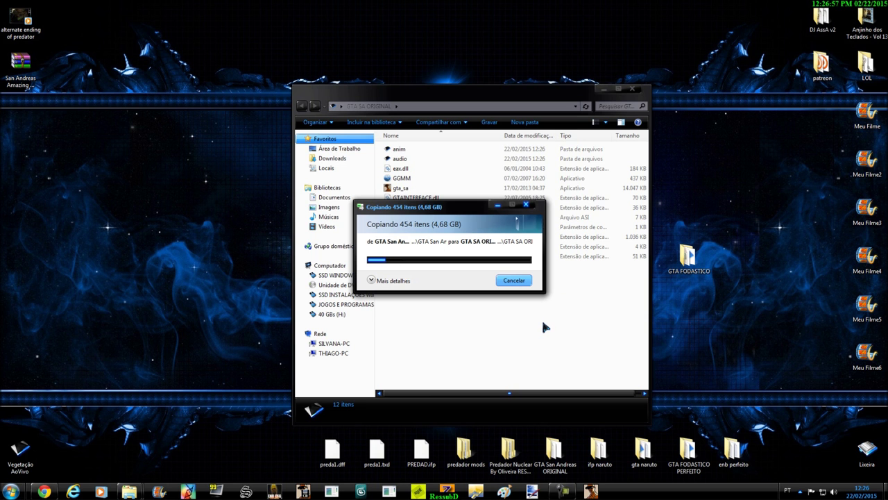
left_click(379, 281)
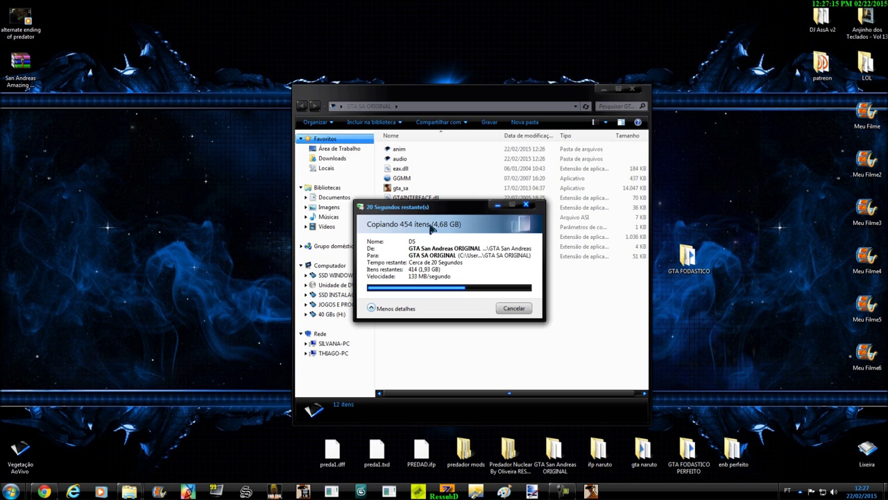
left_click_drag(427, 213, 476, 259)
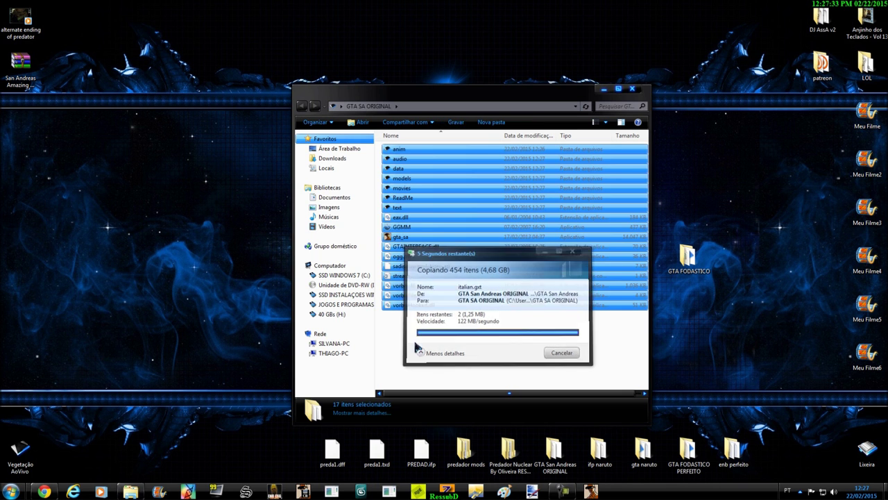
left_click(632, 89)
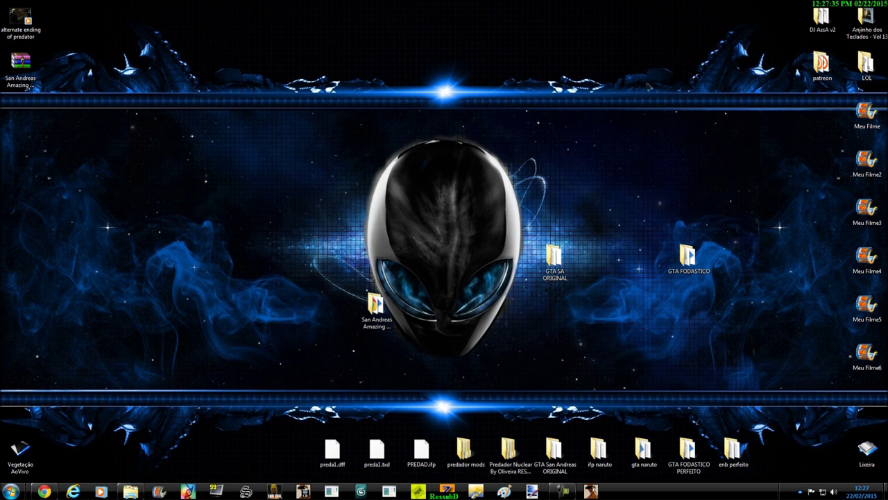
- Open the extracted San Andreas Amazing Graphics folder and read its "Leia com Atenção!" text file
left_click(394, 330)
left_click_drag(383, 327, 305, 285)
double_click(296, 286)
left_click_drag(461, 97, 265, 105)
double_click(231, 187)
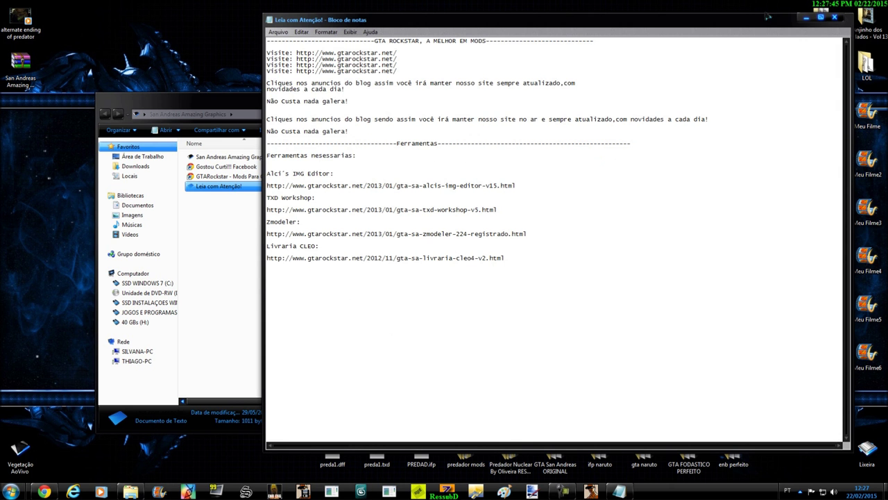
left_click(836, 18)
- Open the GTARockstar website shortcut, examine the home page's categories and latest mods, and close the page
double_click(239, 177)
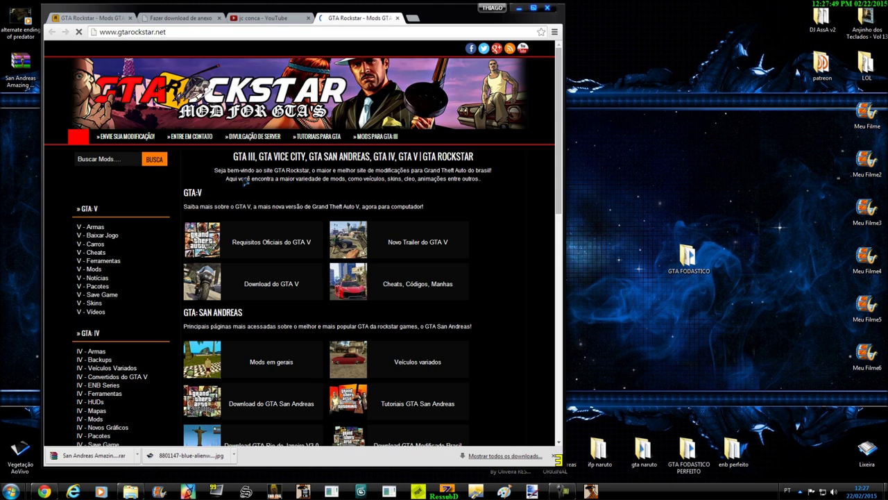
scroll(246, 200, "down", 3)
scroll(300, 308, "down", 5)
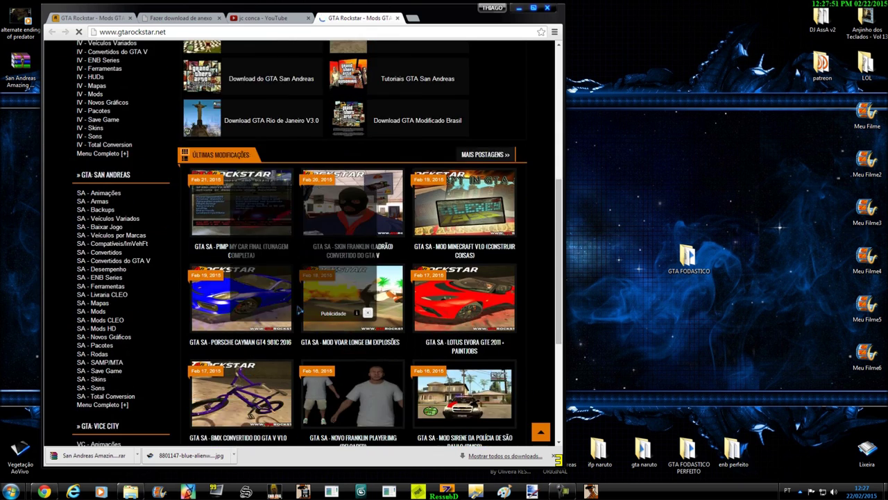
scroll(360, 205, "up", 10)
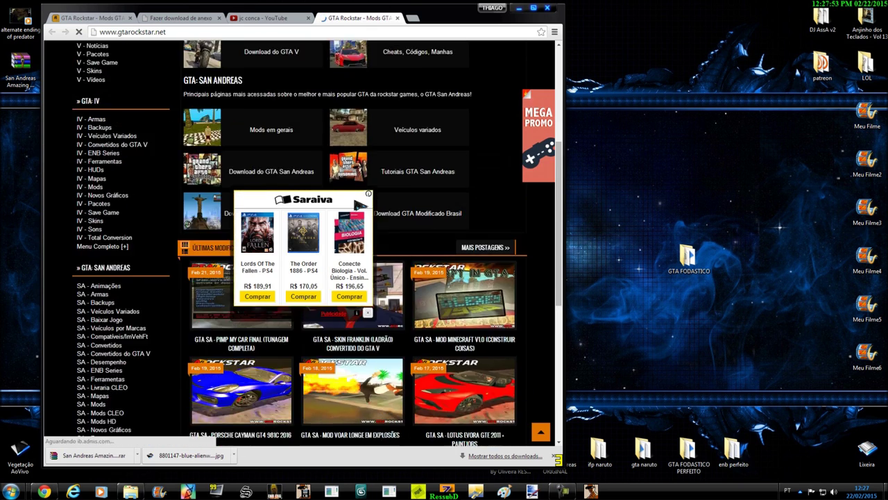
scroll(364, 325, "up", 1)
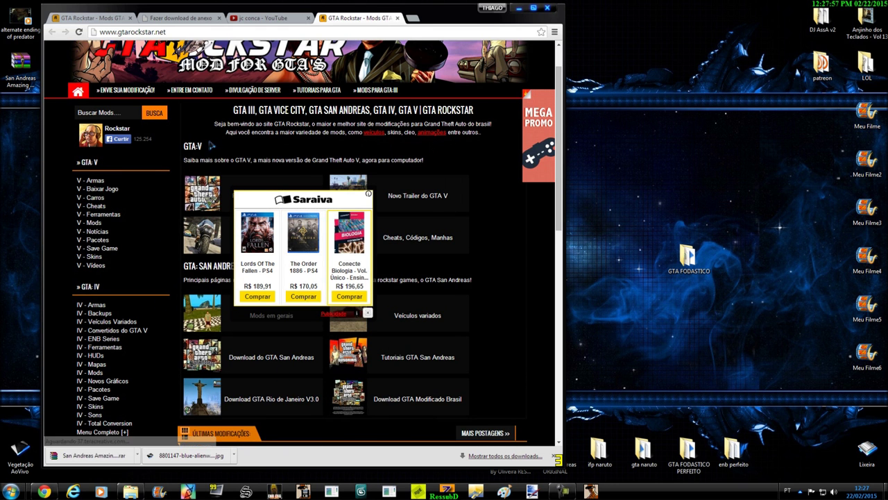
scroll(420, 187, "up", 1)
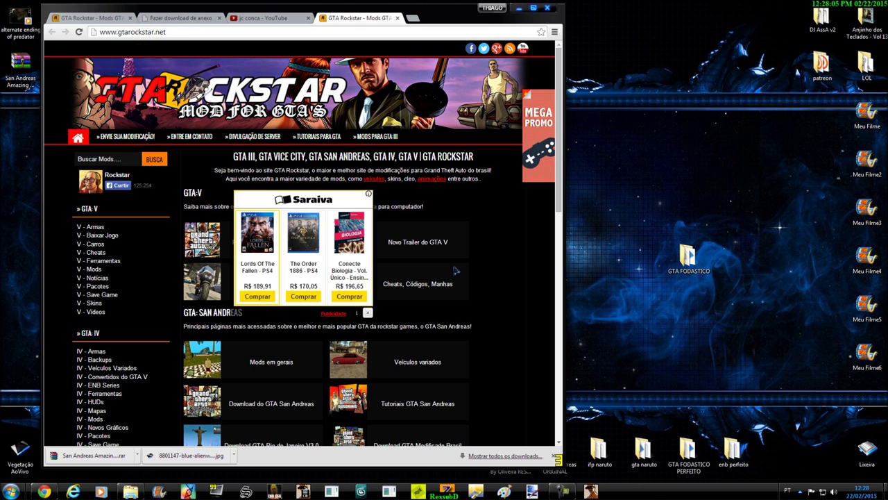
scroll(299, 243, "down", 3)
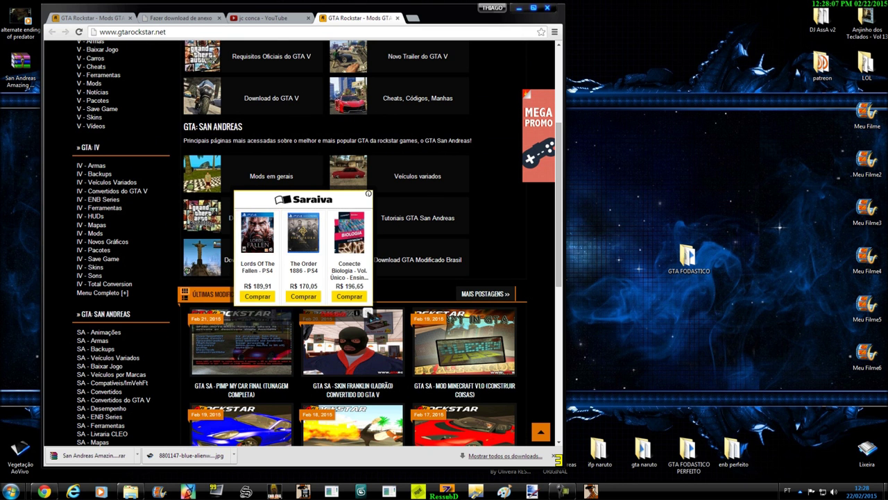
scroll(260, 317, "up", 2)
scroll(213, 242, "up", 2)
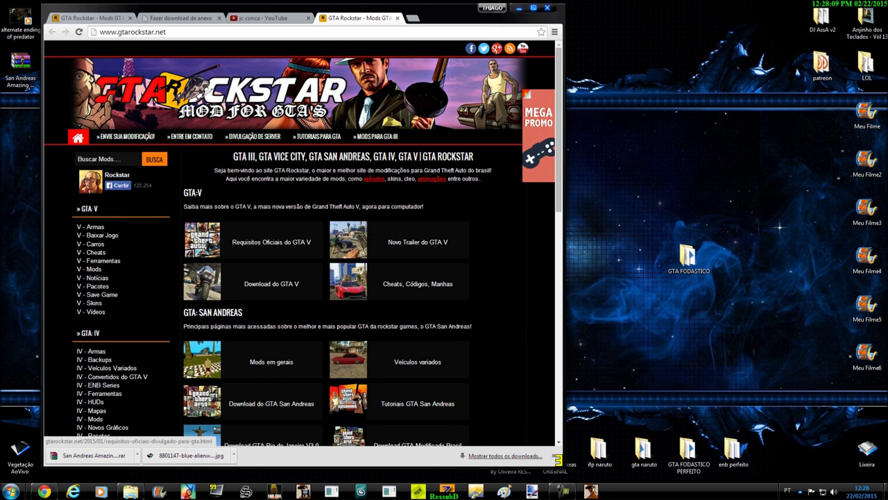
scroll(213, 242, "down", 2)
scroll(532, 270, "down", 2)
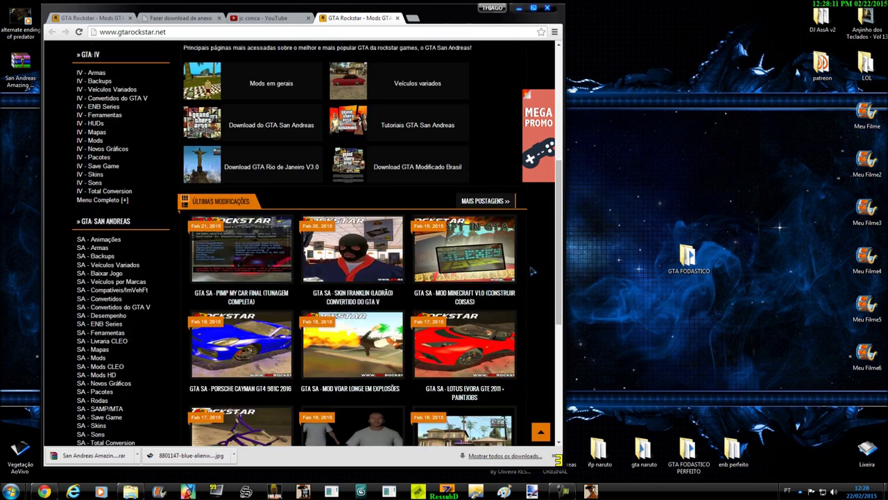
scroll(532, 271, "up", 4)
scroll(414, 179, "down", 3)
scroll(414, 179, "down", 5)
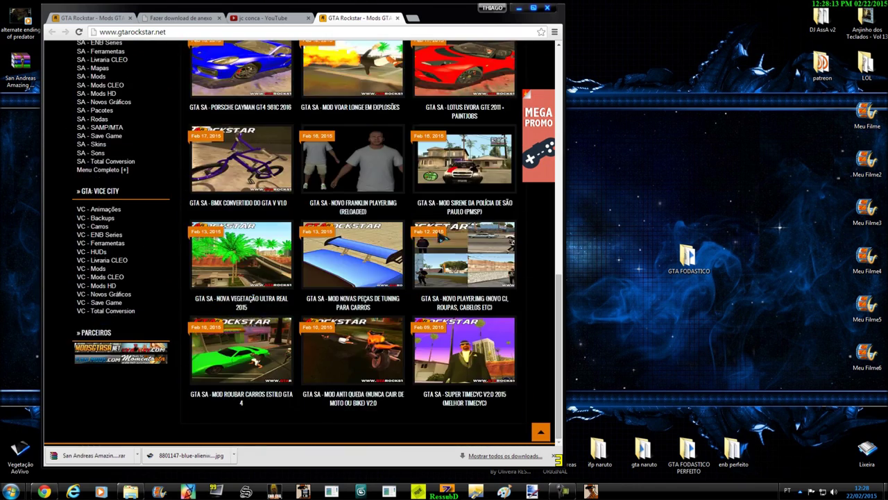
scroll(353, 236, "up", 10)
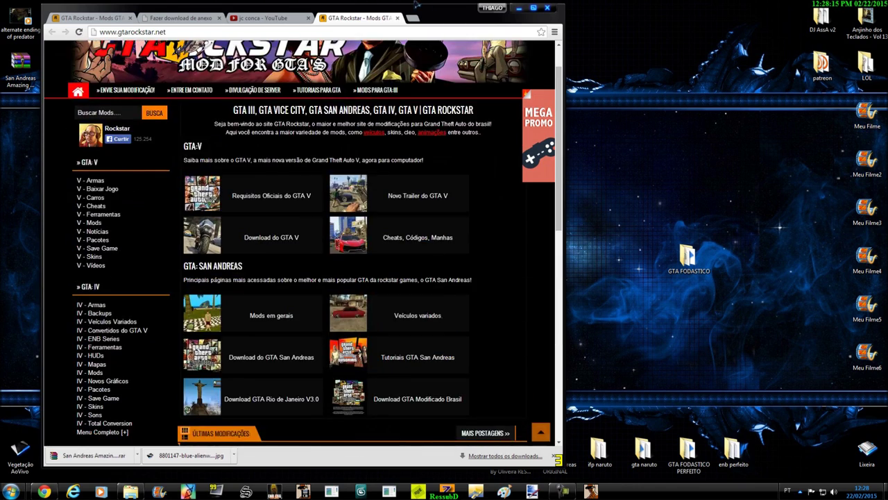
left_click(398, 18)
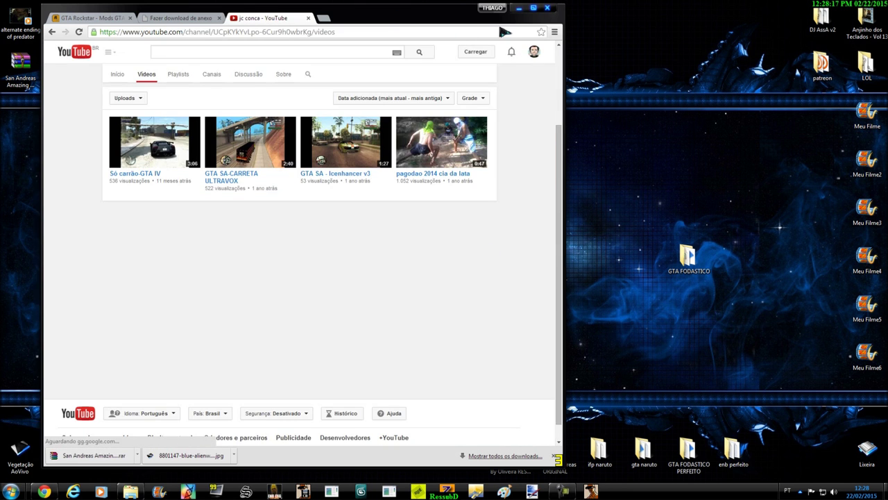
left_click(518, 7)
- Open the "Gostou Curti!!! Facebook" shortcut and look through the Rockstar page's posts
left_click(242, 168, "ctrl")
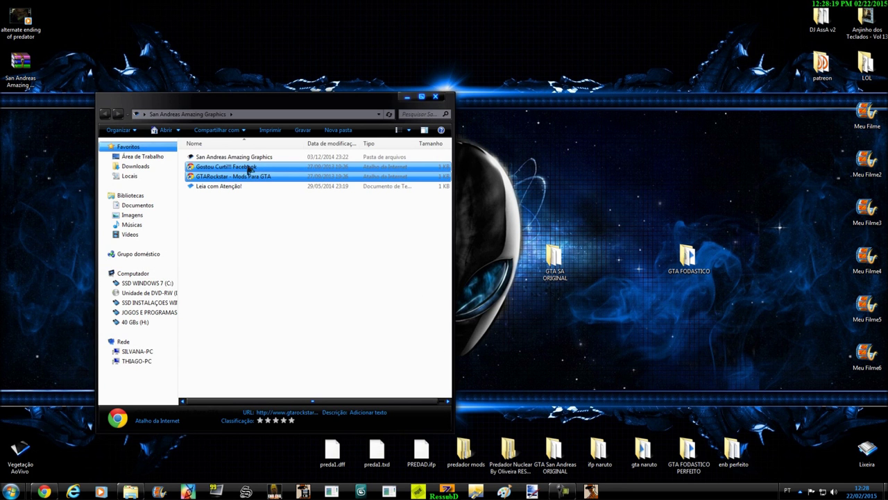
double_click(241, 167)
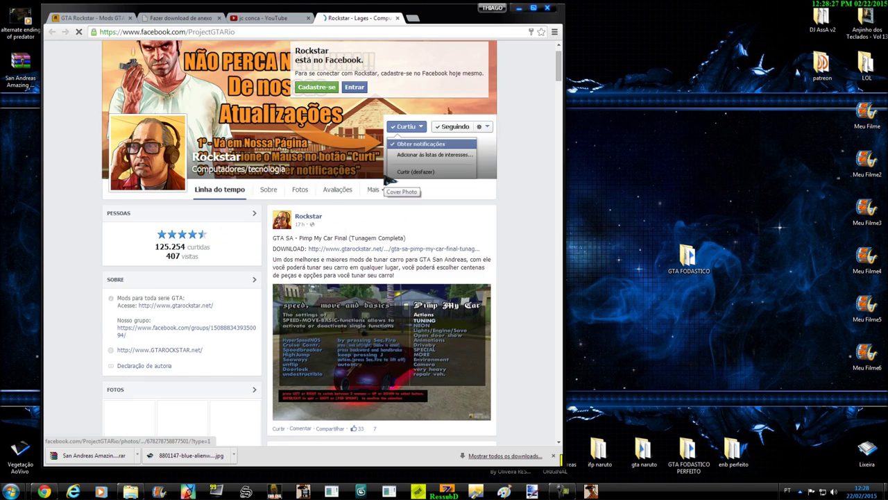
scroll(384, 179, "down", 2)
scroll(381, 179, "down", 6)
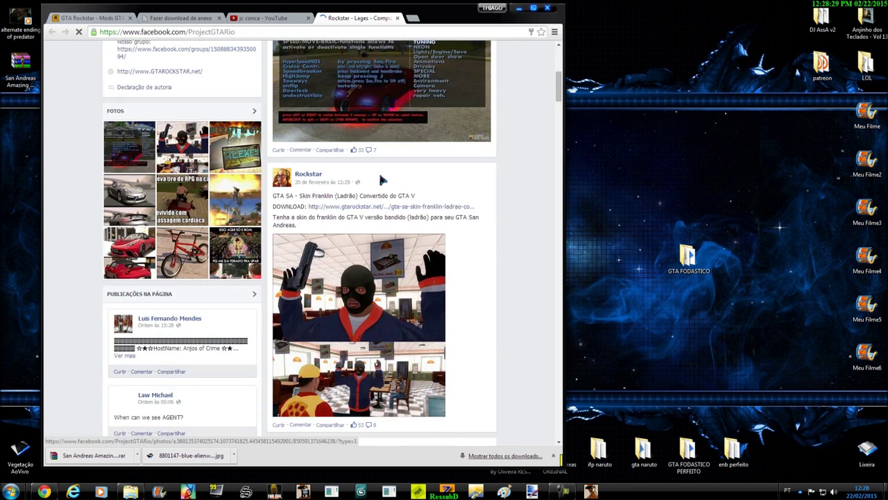
scroll(382, 181, "down", 2)
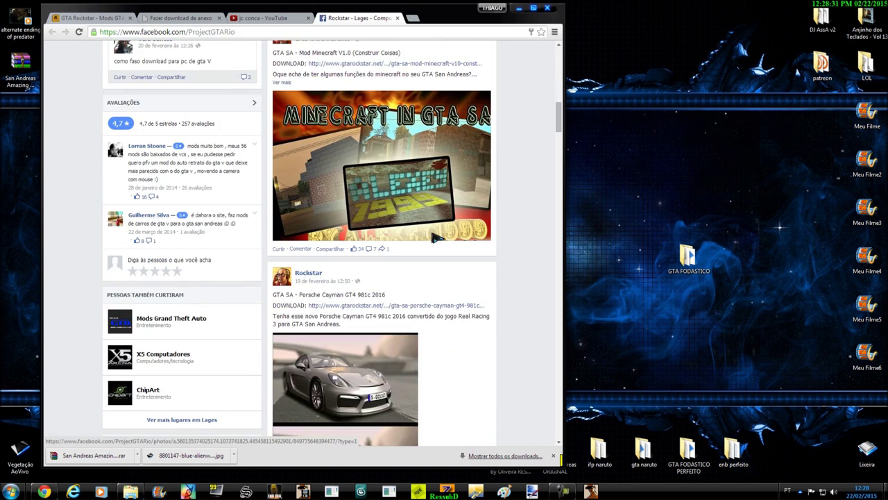
scroll(436, 238, "down", 3)
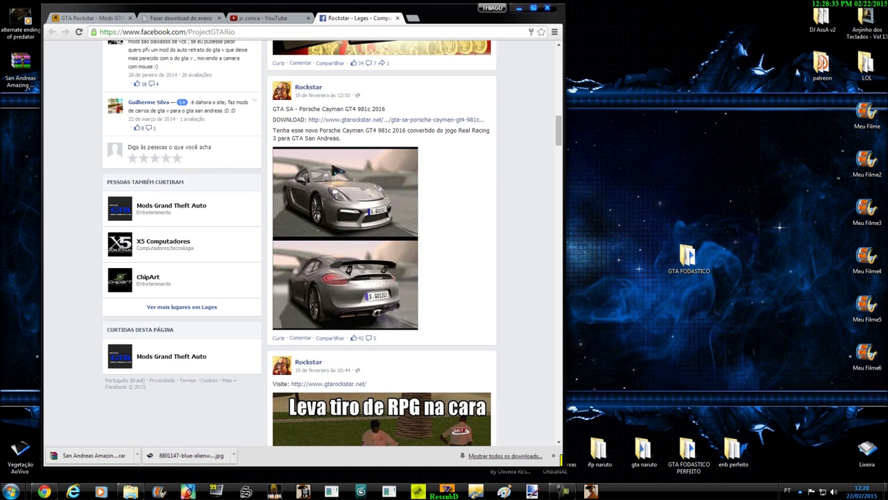
scroll(429, 221, "down", 2)
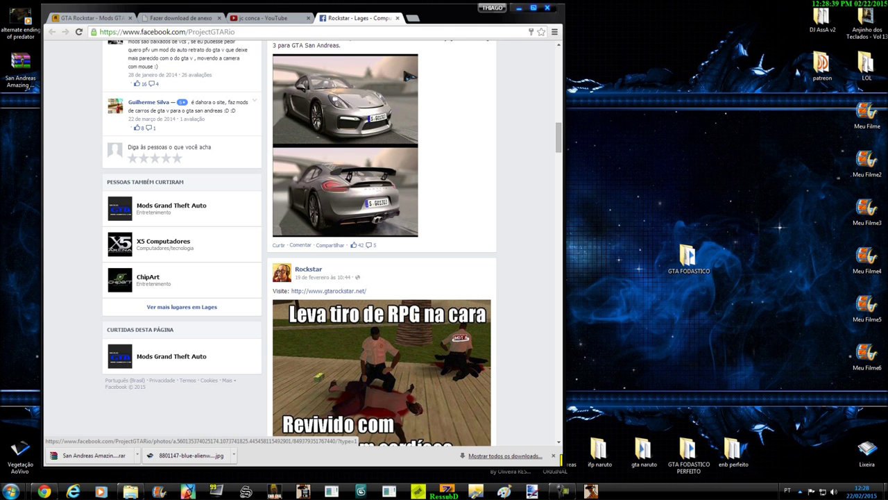
- Look at the remaining Rockstar page posts, close the Facebook page, and minimize the browser
scroll(420, 184, "down", 3)
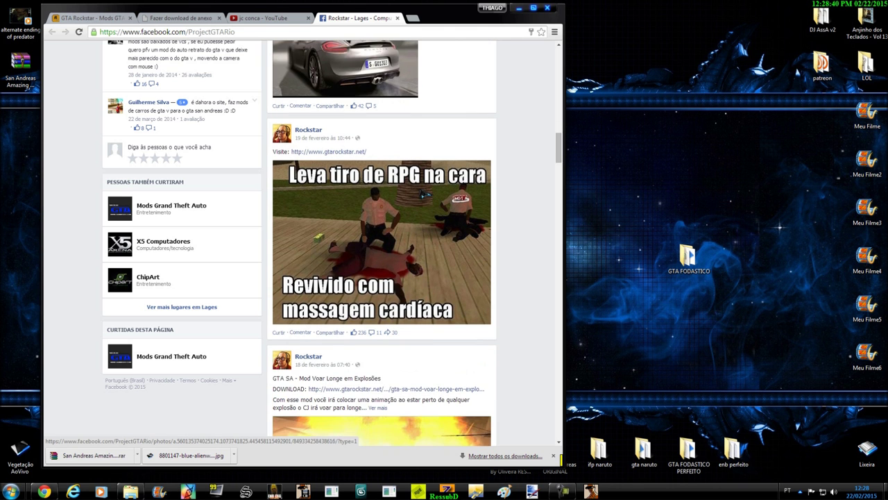
left_click(397, 18)
left_click(518, 9)
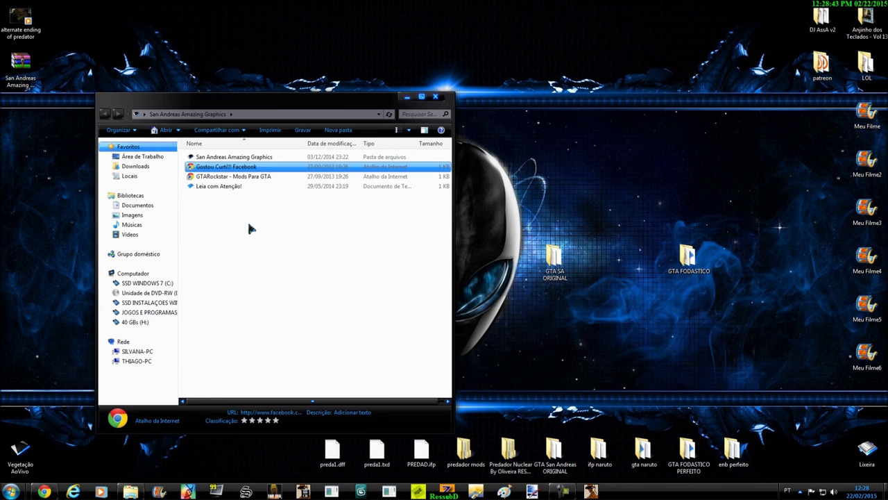
- Open the inner San Andreas Amazing Graphics folder and read its README file's installation instructions and credits
left_click(238, 159)
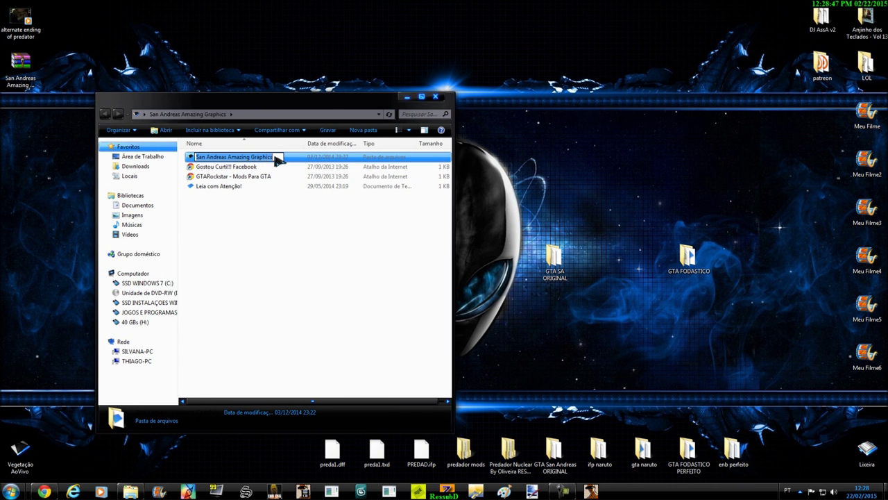
double_click(275, 159)
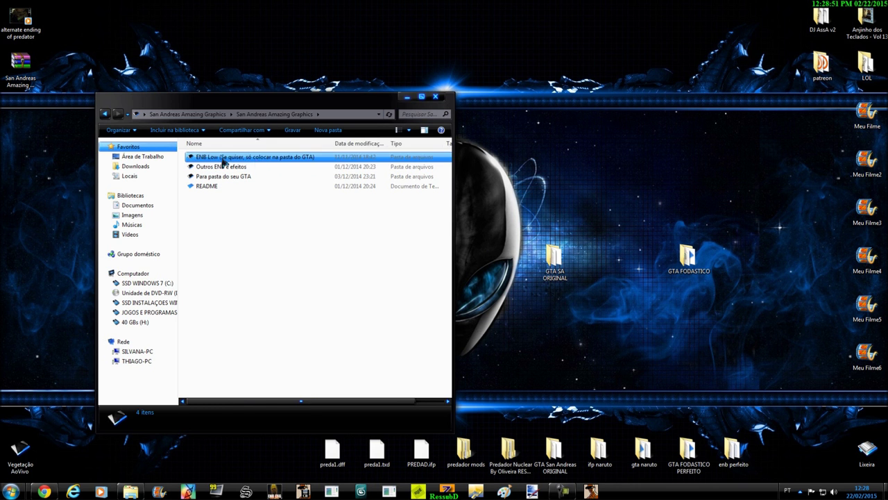
left_click(108, 115)
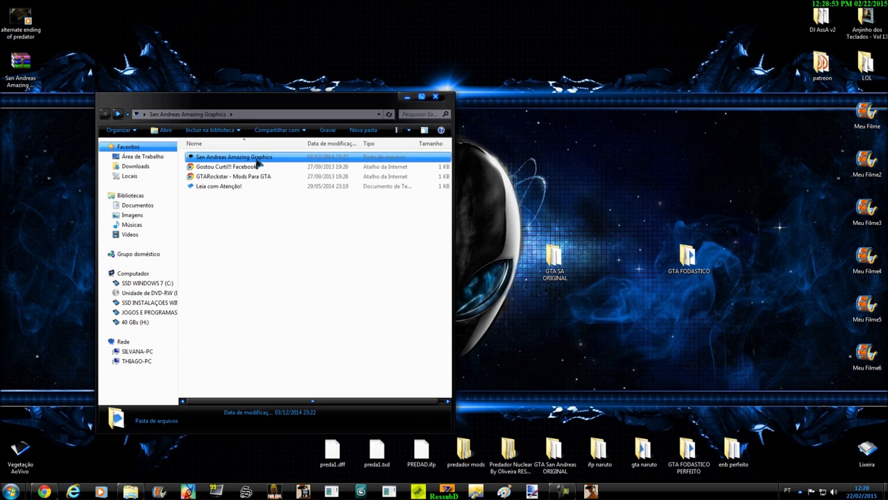
double_click(259, 161)
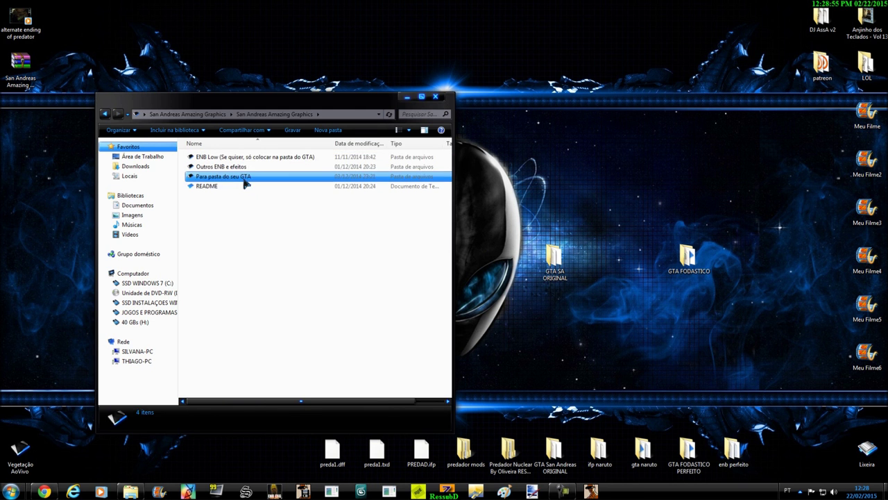
double_click(208, 186)
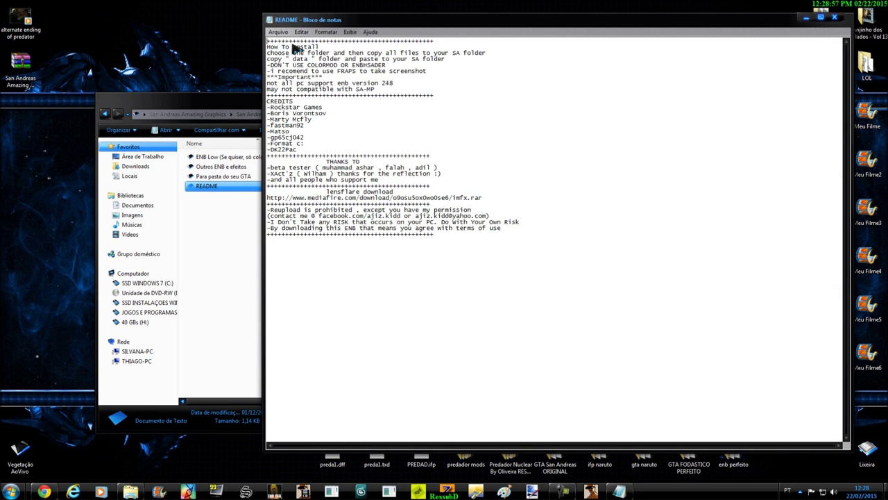
left_click_drag(300, 152, 268, 136)
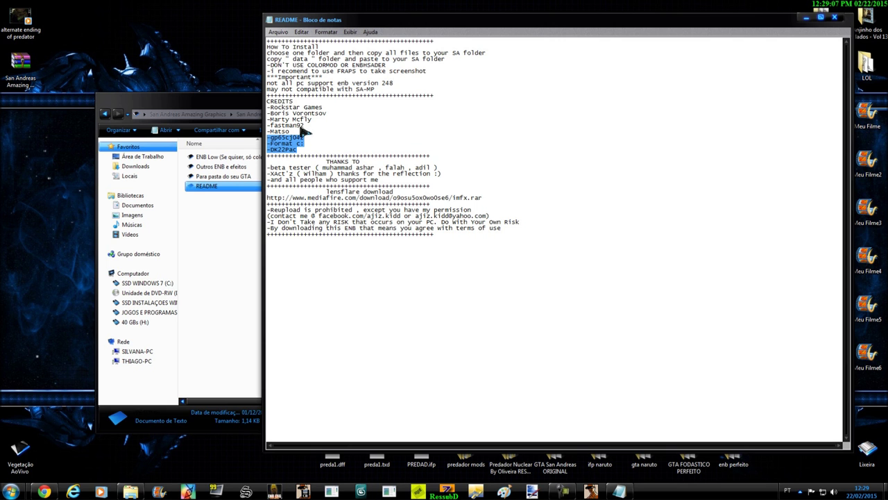
left_click(312, 139)
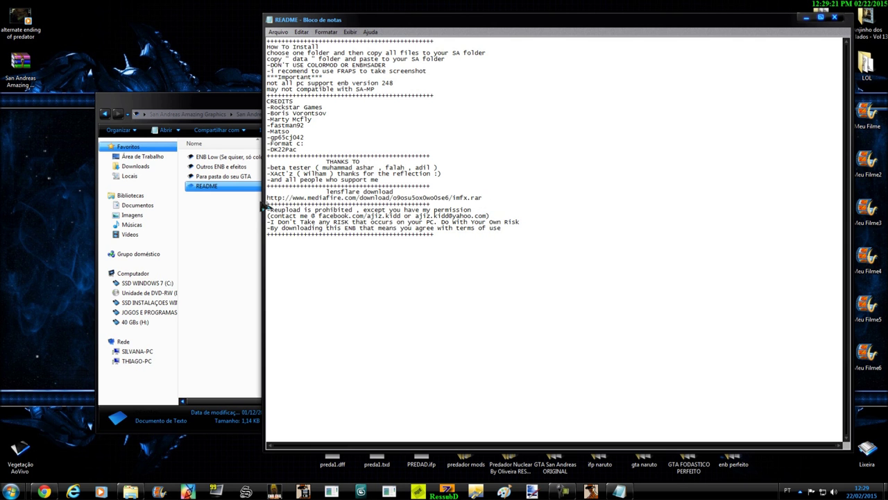
- Copy the lensflare download link from the README and open it in a new Chrome tab
left_click_drag(483, 198, 267, 199)
right_click(290, 199)
left_click(313, 228)
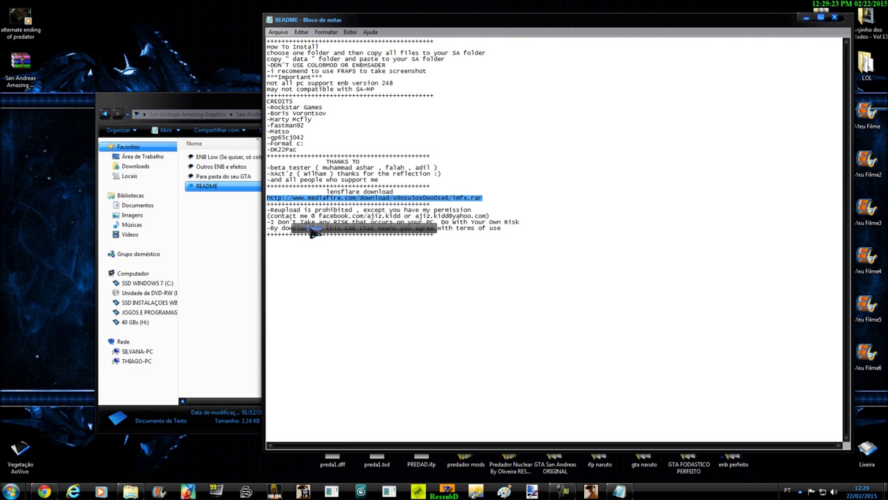
left_click(44, 491)
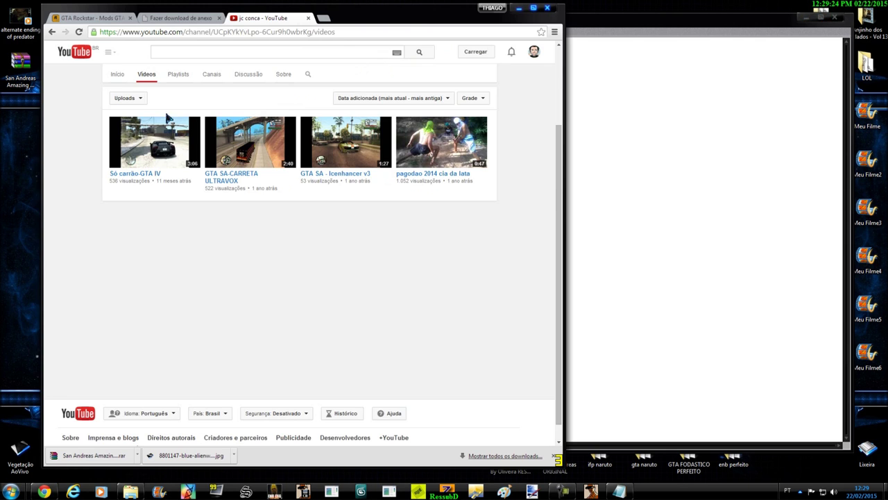
left_click(323, 17)
right_click(331, 32)
left_click(365, 88)
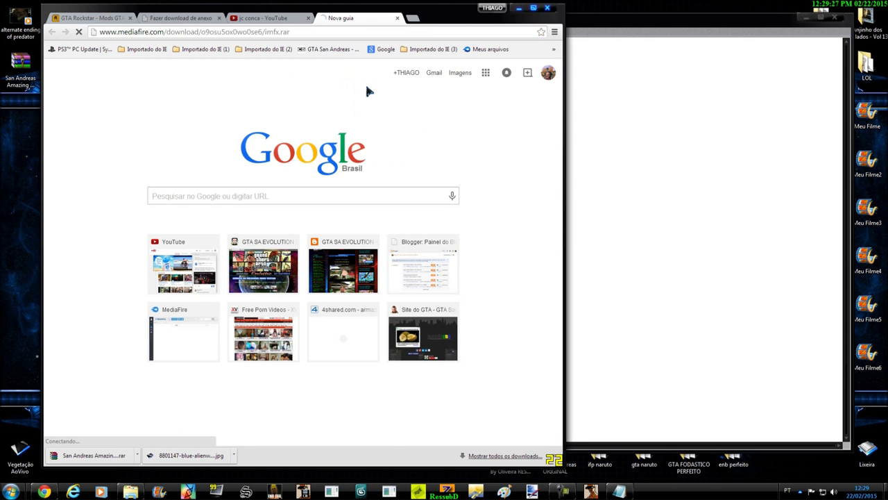
- Recheck the lensflare link in the README, download imfx.rar from MediaFire, and close the download and ad pages
left_click(708, 137)
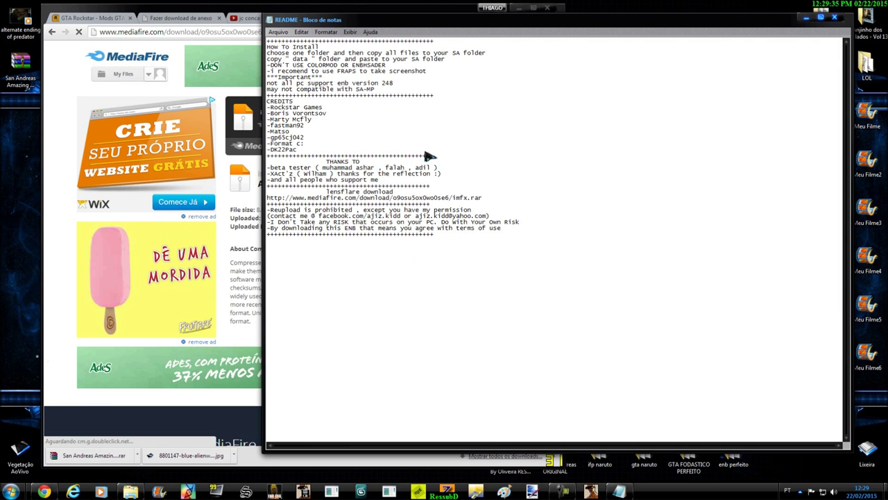
left_click_drag(487, 200, 269, 199)
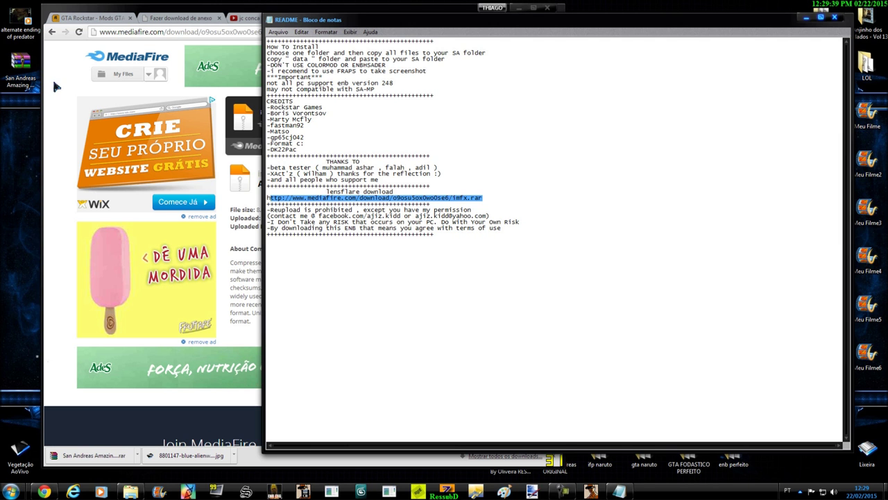
left_click(59, 84)
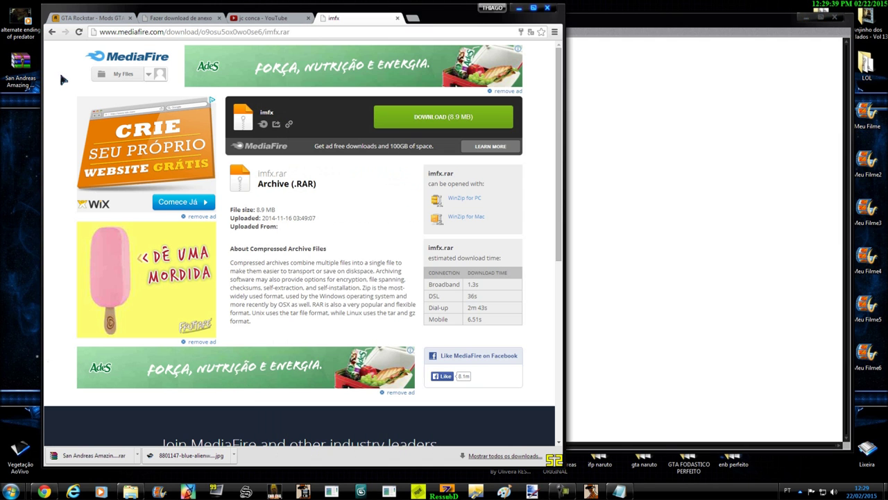
left_click(444, 116)
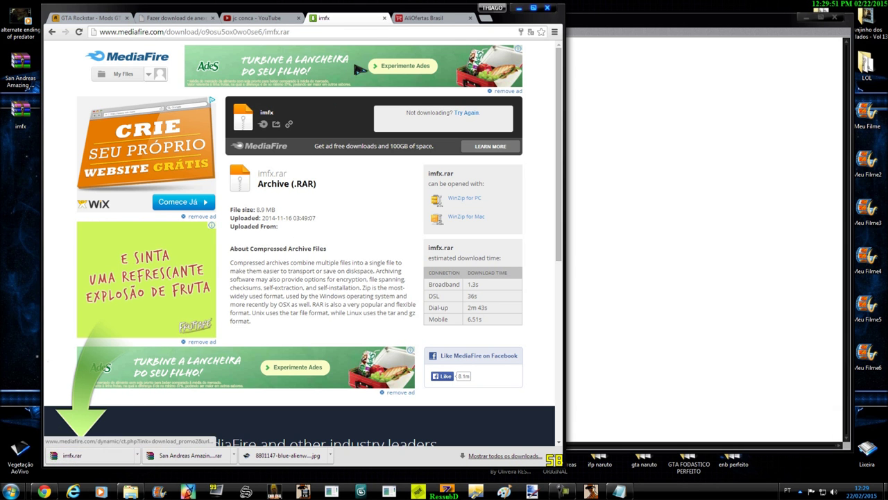
left_click(384, 18)
left_click(383, 18)
left_click(519, 7)
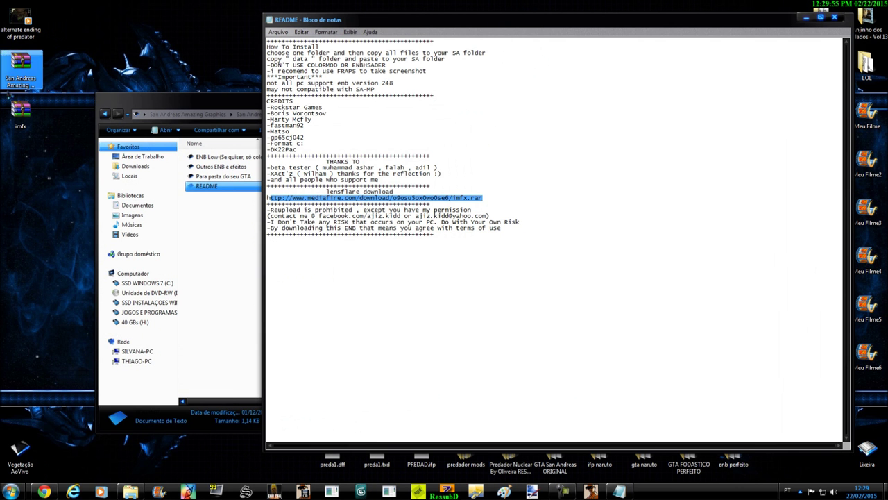
- Extract the imfx.rar archive into an imfx folder on the desktop and close WinRAR
double_click(15, 113)
left_click(323, 139)
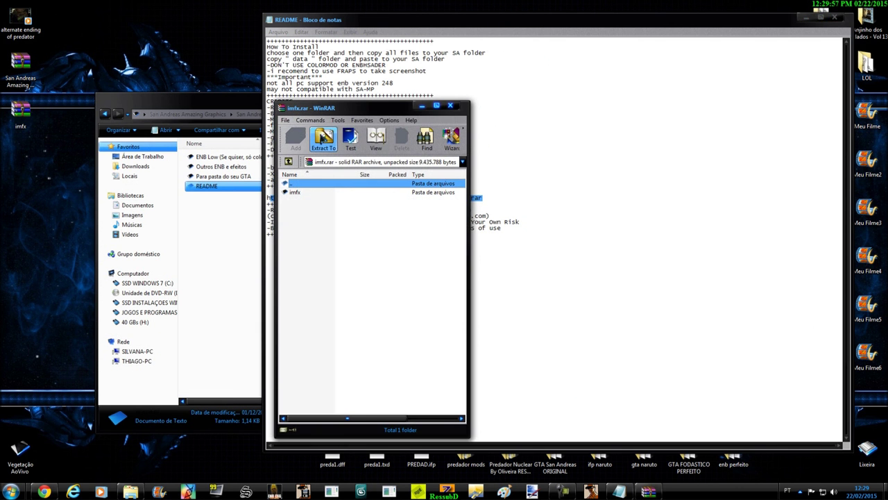
left_click(400, 368)
left_click(451, 106)
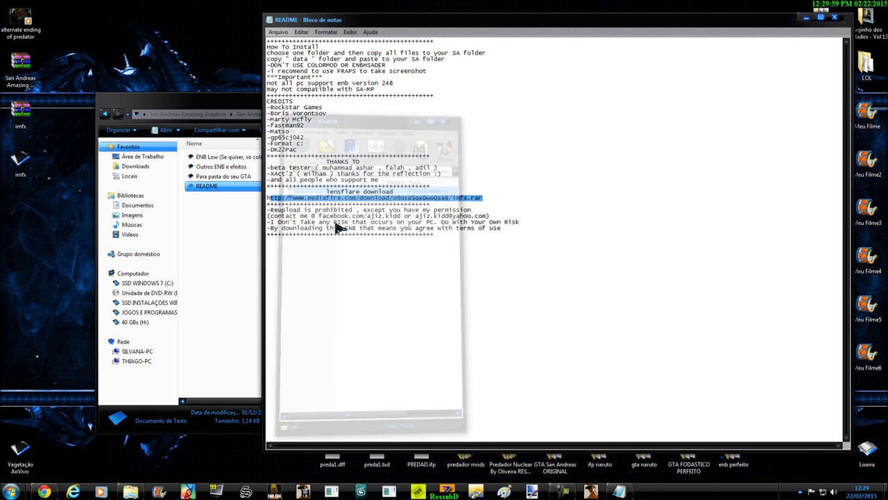
- Examine the extracted imfx folder's lensflare contents, view the sunglare3 image, and close the viewer and folder
double_click(18, 160)
left_click(216, 173)
double_click(217, 173)
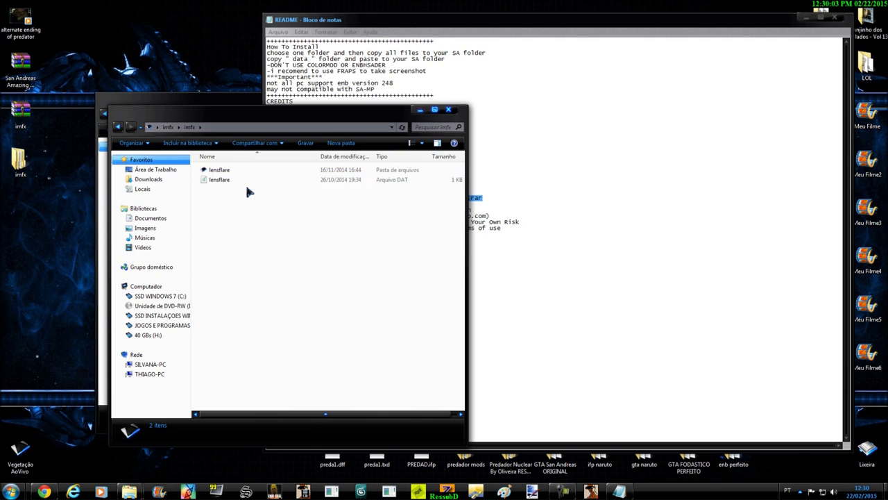
key("ctrl+a")
double_click(236, 170)
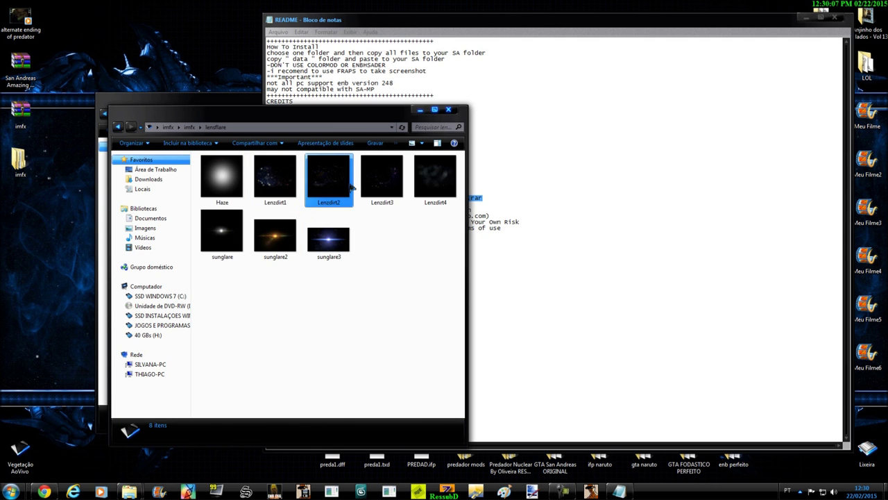
double_click(328, 239)
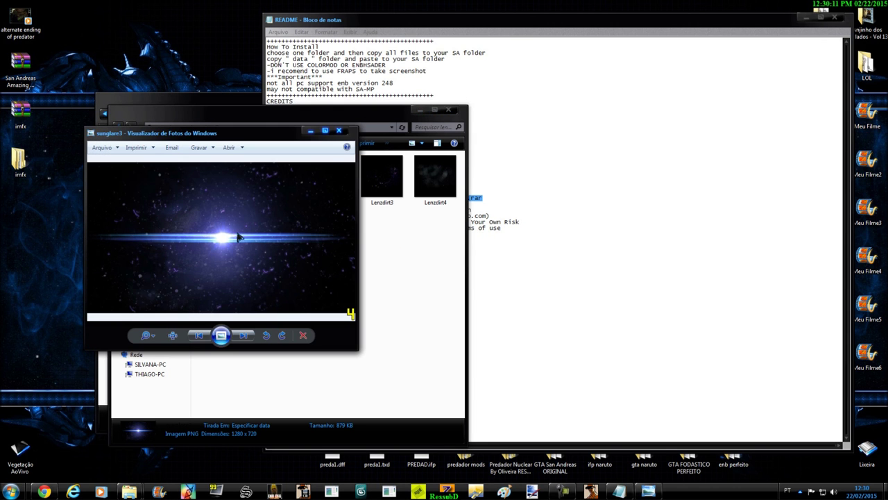
left_click(339, 130)
key("alt+F4")
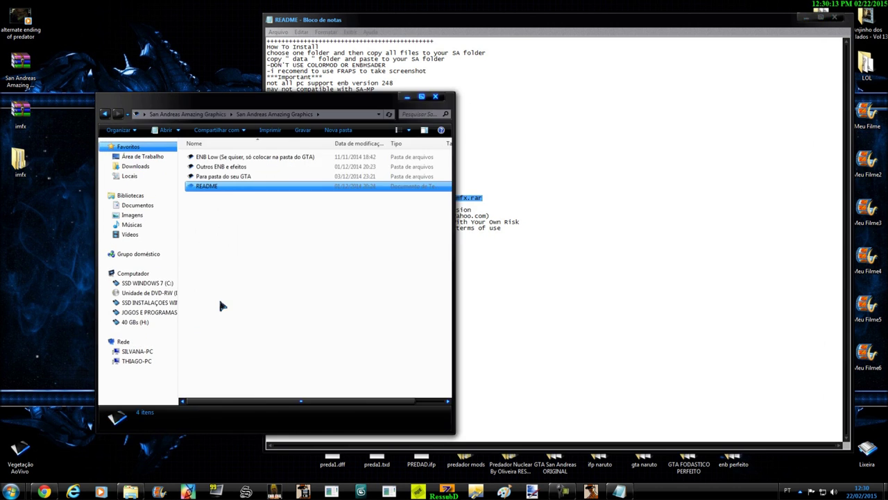
- Close the README and examine the files in the "ENB Low (Se quiser, só colocar na pasta do GTA)" folder
left_click(835, 18)
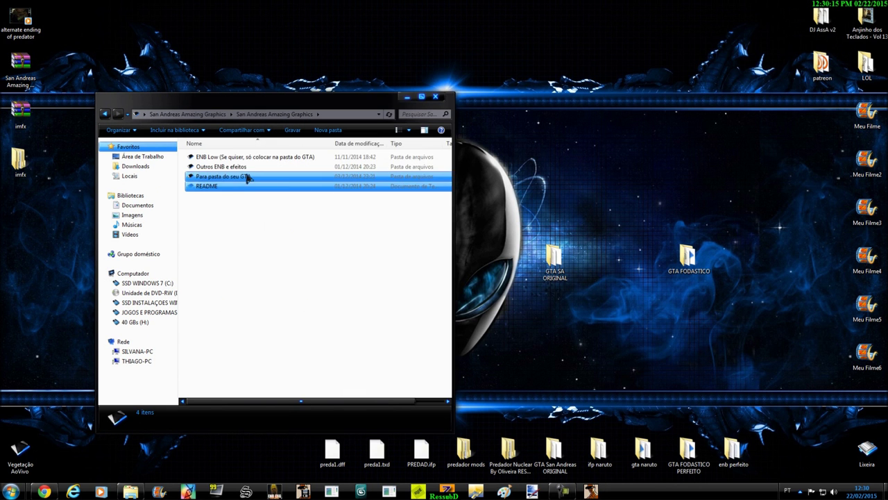
left_click(227, 159, "ctrl")
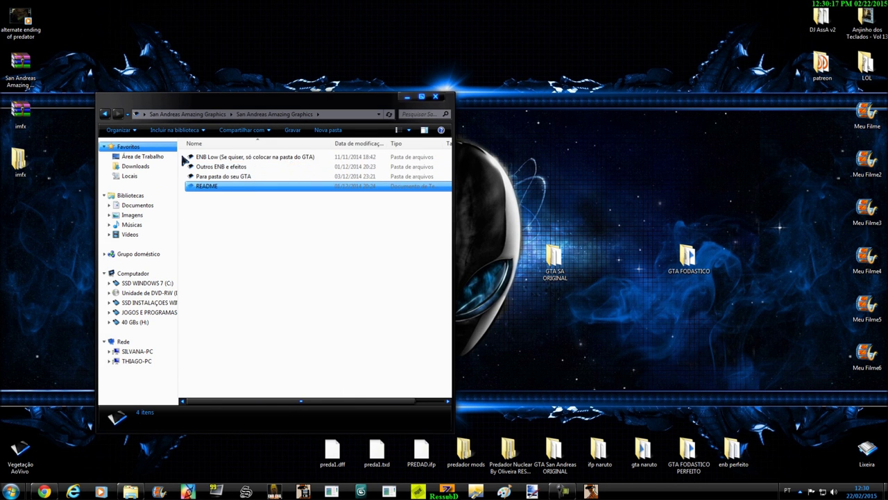
left_click(221, 159)
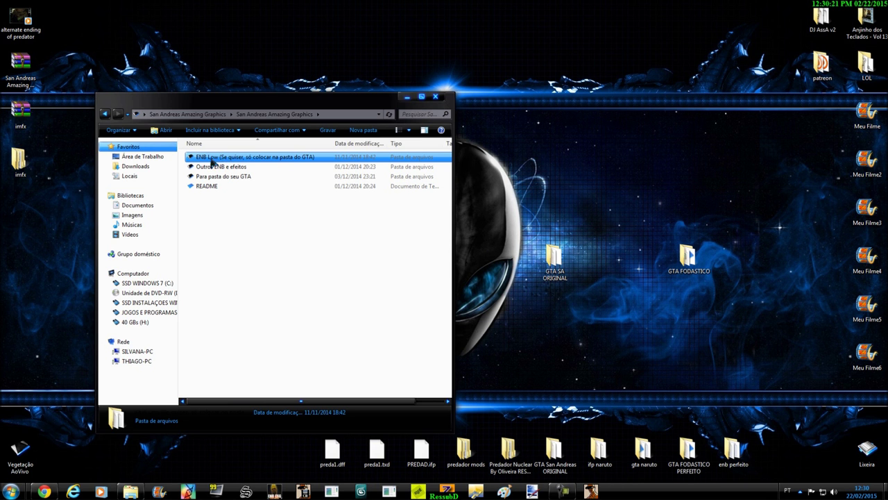
double_click(235, 160)
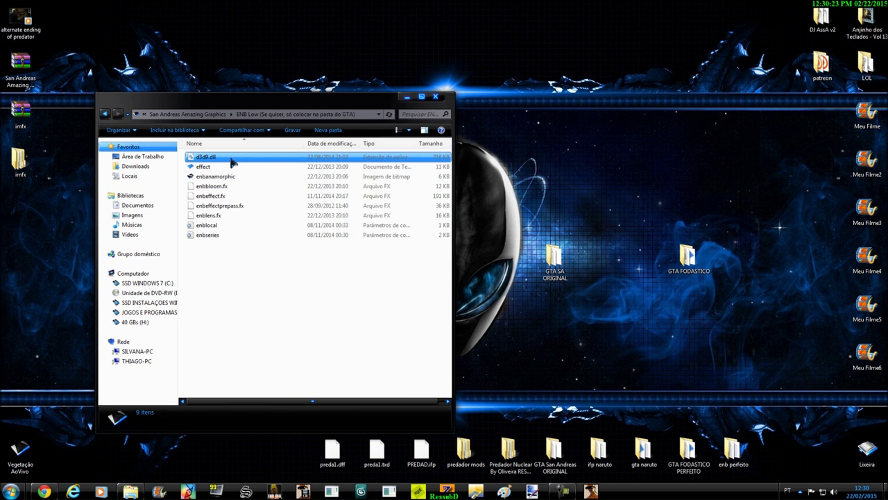
left_click_drag(235, 161, 240, 243)
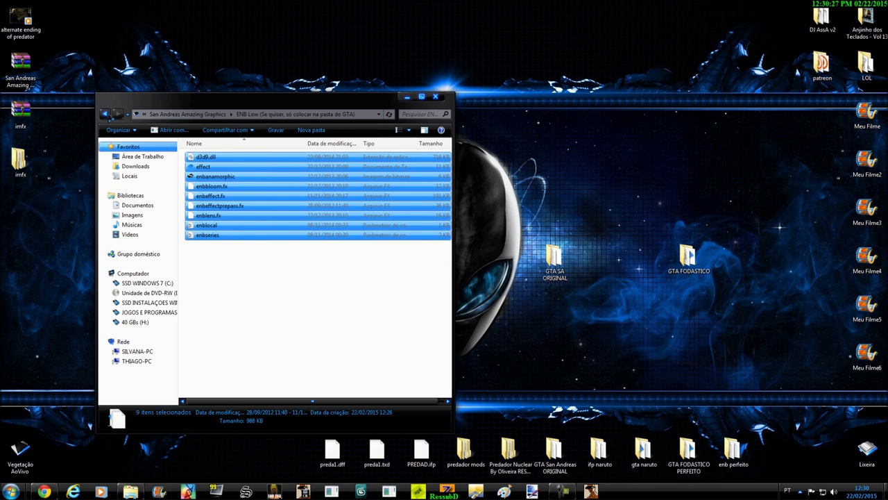
left_click(106, 114)
- Open the "Para pasta do seu GTA" folder and examine its files and its Data and enbseries subfolders
left_click(229, 168)
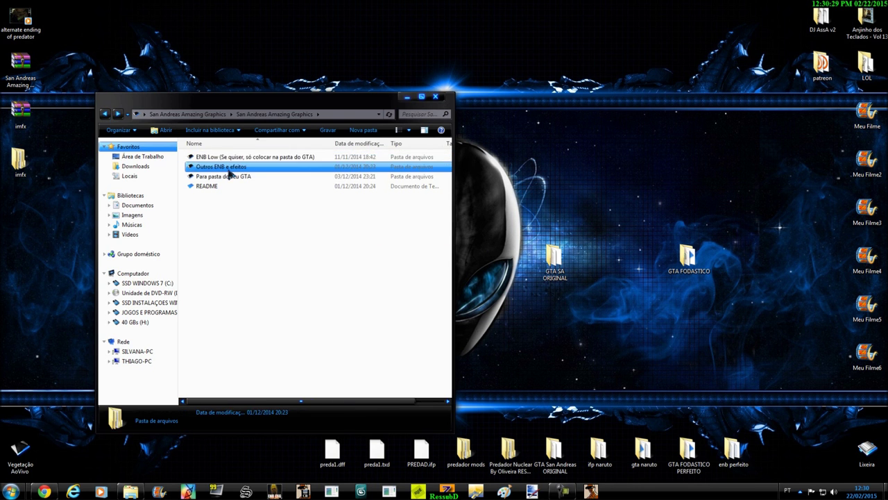
left_click(252, 179)
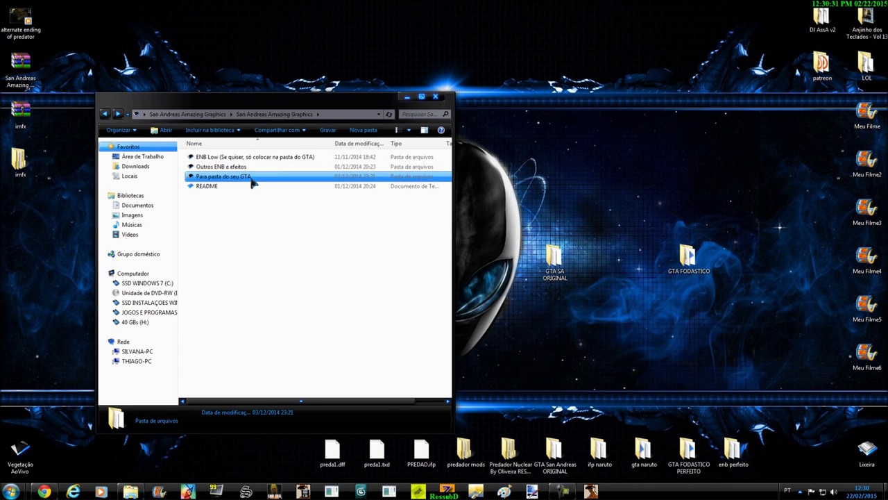
double_click(247, 179)
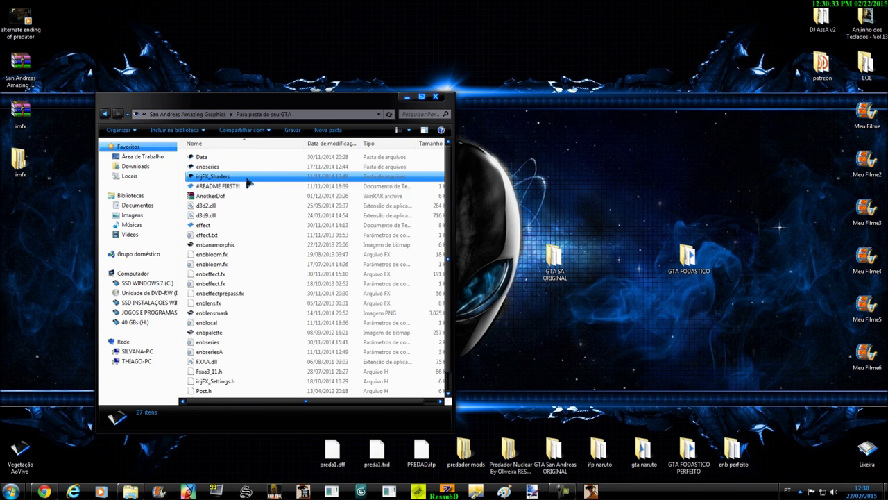
scroll(248, 328, "down", 1)
scroll(247, 327, "up", 1)
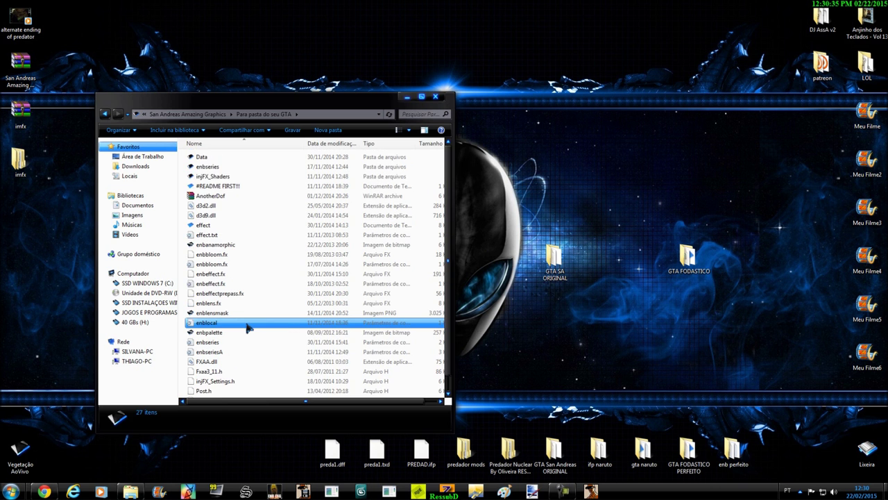
double_click(231, 158)
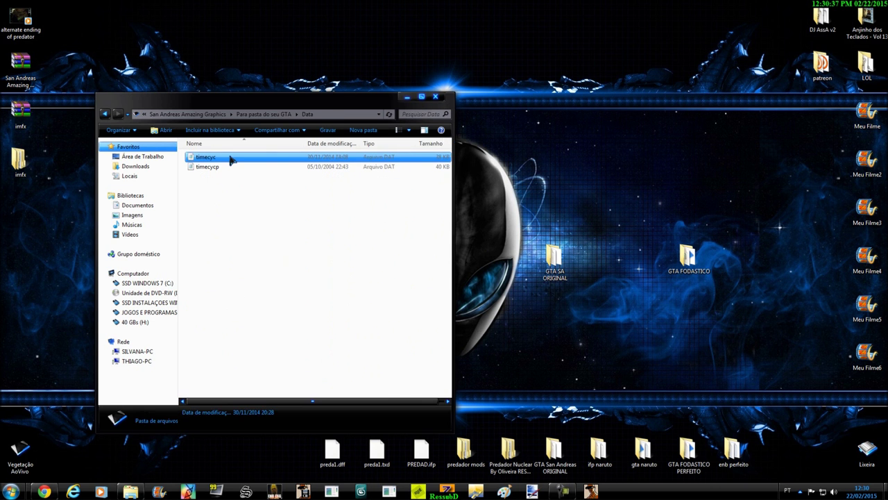
key("BackSpace")
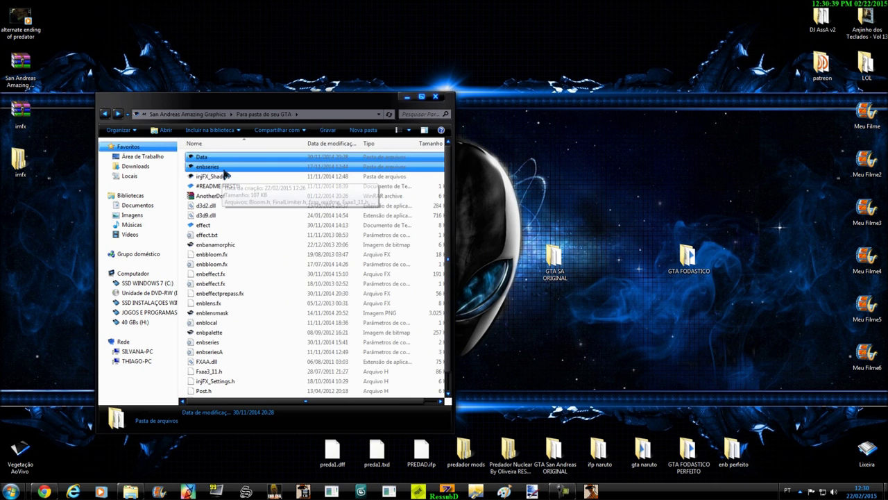
double_click(224, 170)
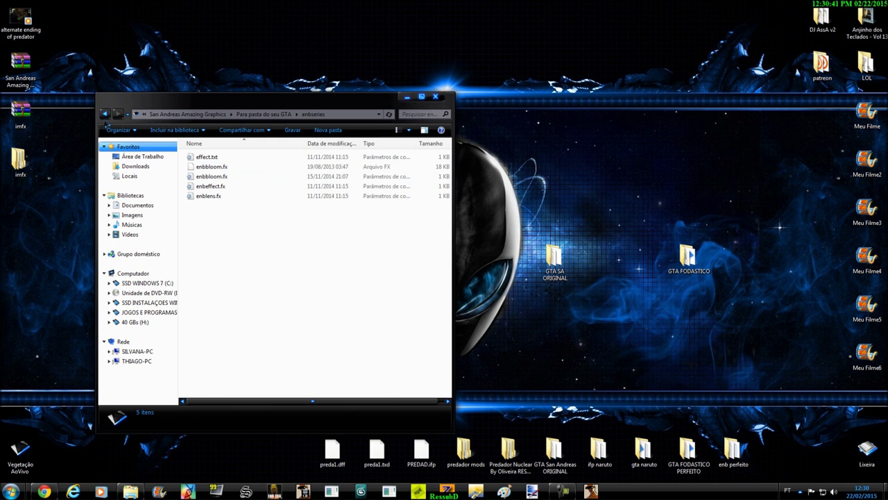
- Check the injFX_Shaders subfolder, and read the #README FIRST!!! file in the "Para pasta do seu GTA" folder before closing it
left_click(104, 115)
double_click(243, 179)
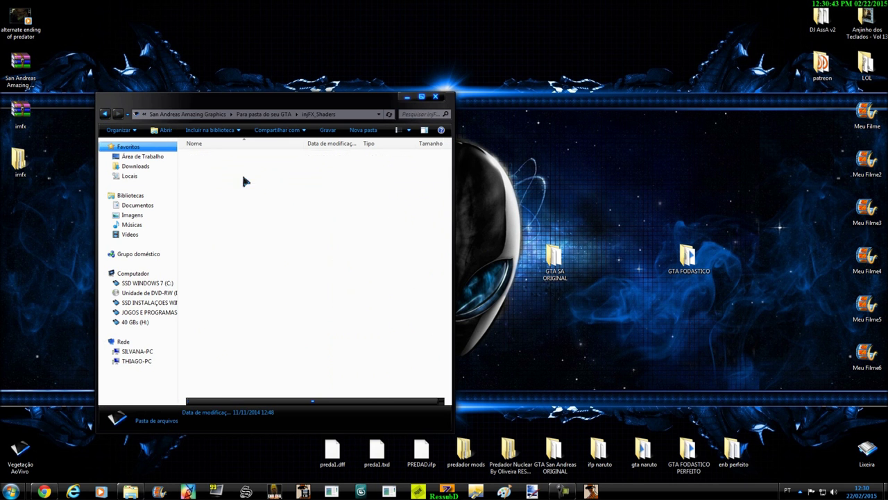
left_click(104, 115)
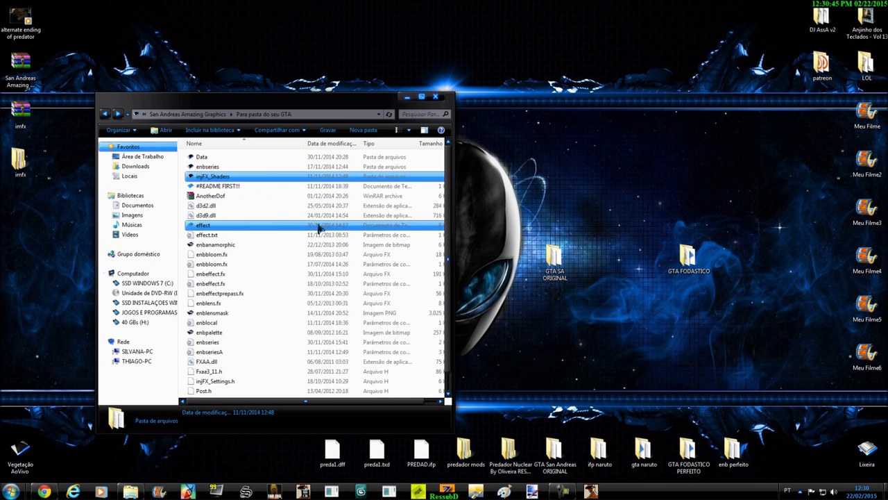
double_click(271, 188)
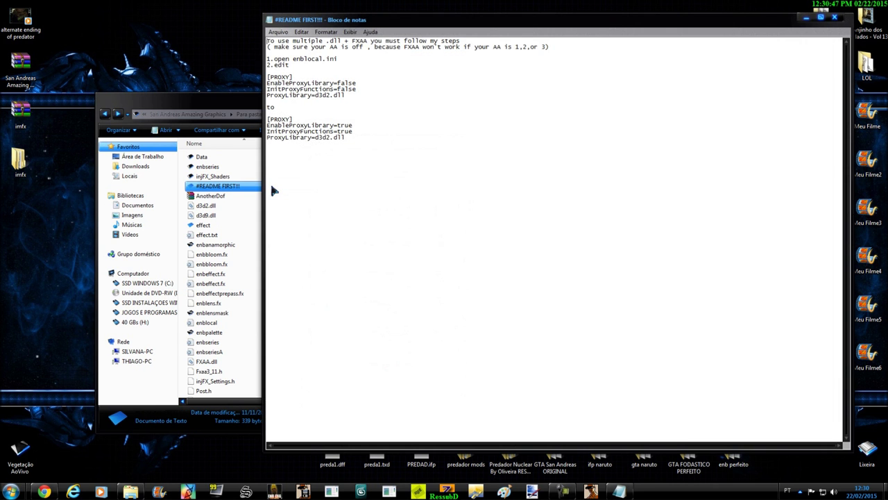
left_click(834, 17)
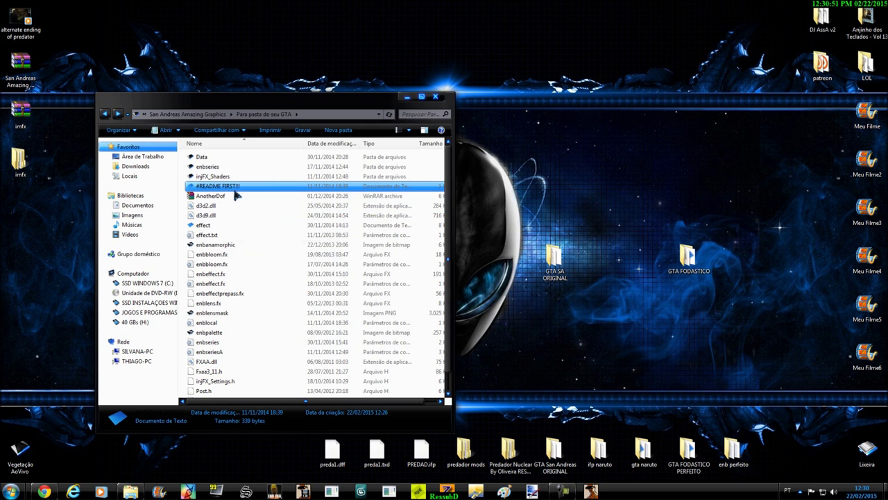
double_click(236, 189)
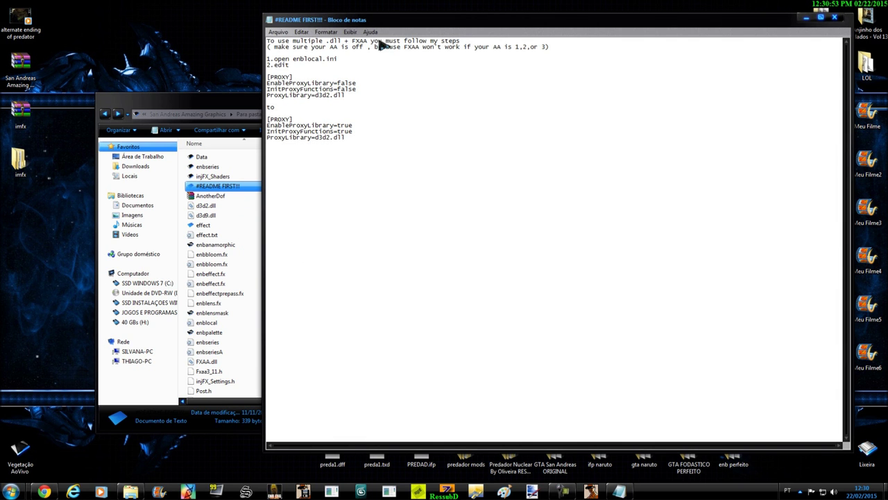
left_click(835, 18)
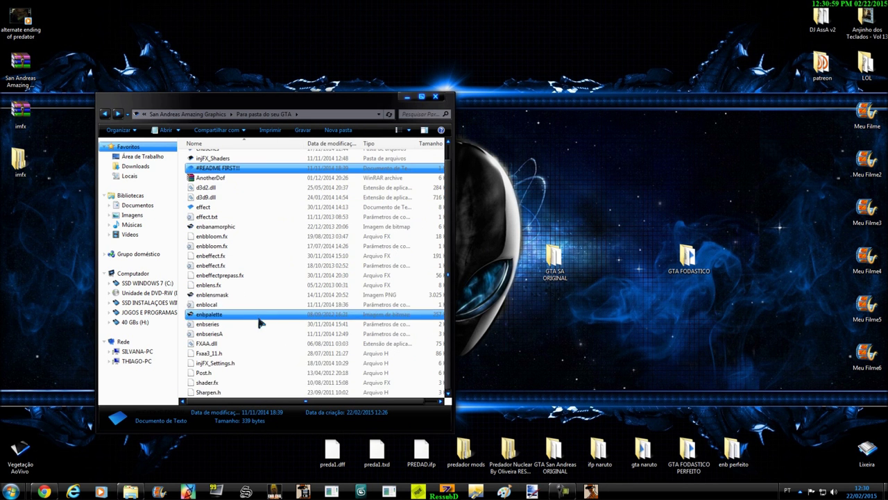
- Copy all files and folders in the "Para pasta do seu GTA" folder
scroll(243, 277, "down", 1)
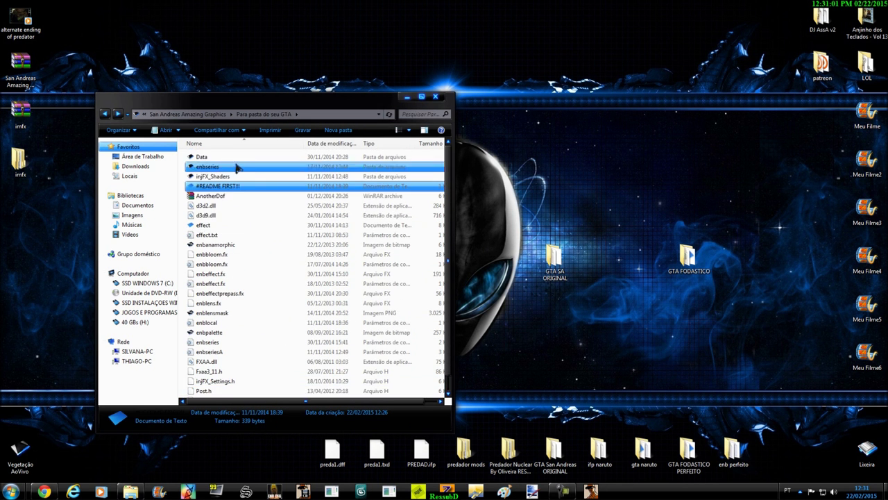
key("ctrl+a")
left_click_drag(238, 167, 281, 354)
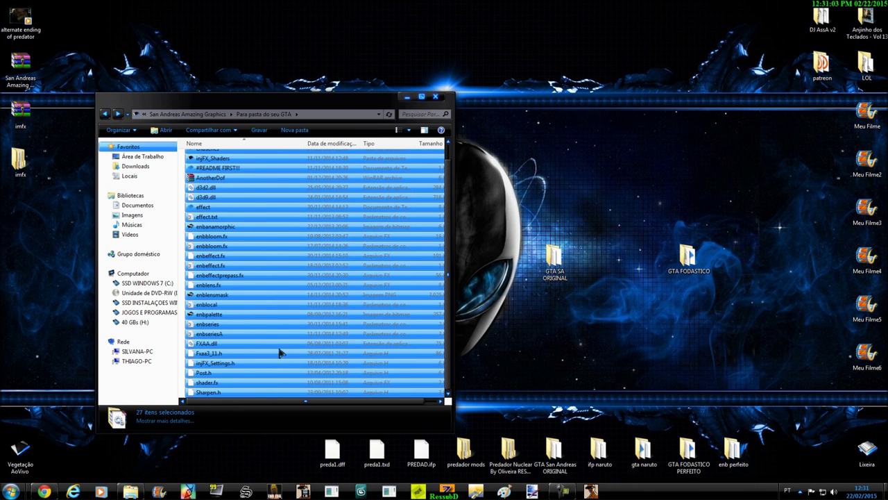
right_click(243, 236)
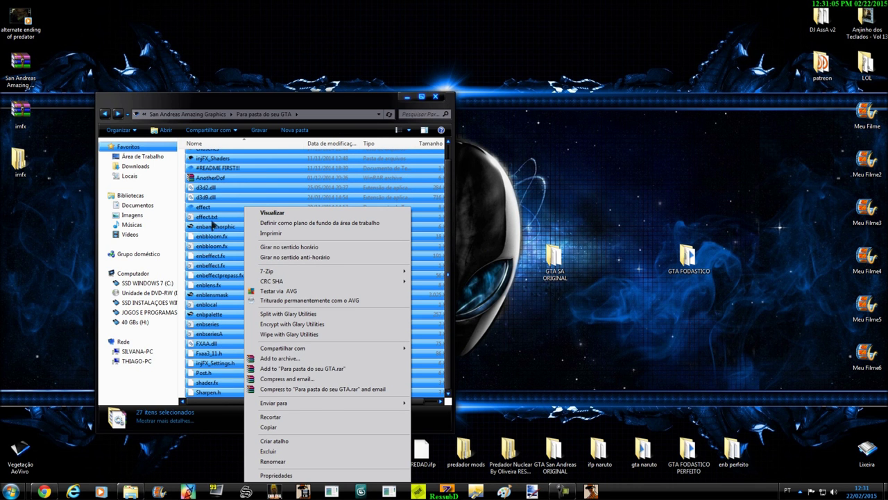
left_click(269, 427)
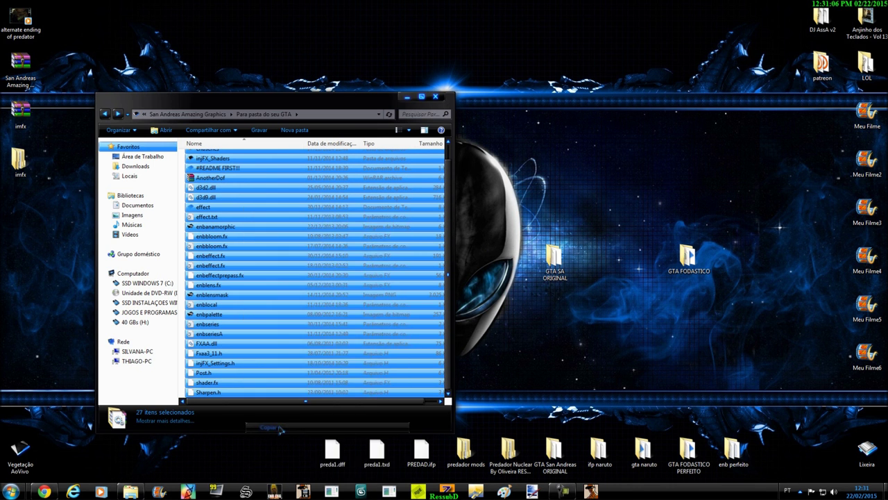
- Paste the copied mod files into the GTA SA ORIGINAL folder, merging the data folder and replacing all conflicting files
double_click(556, 258)
right_click(302, 318)
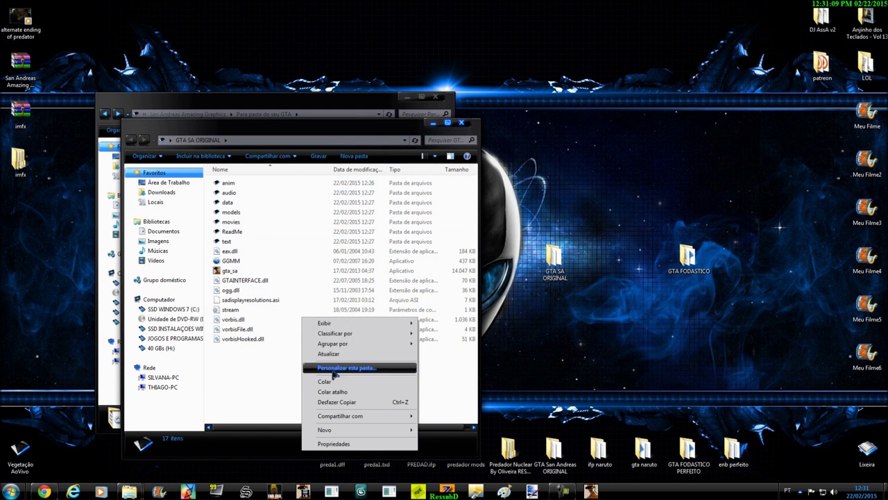
left_click(335, 381)
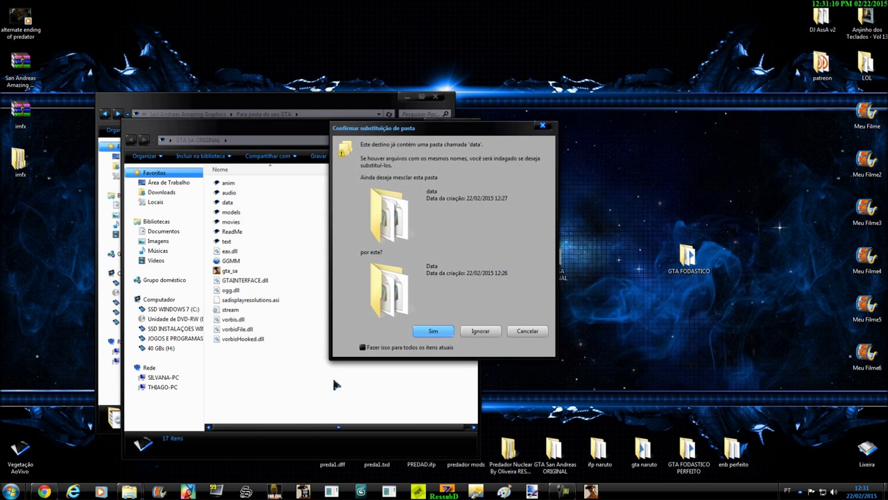
left_click(434, 332)
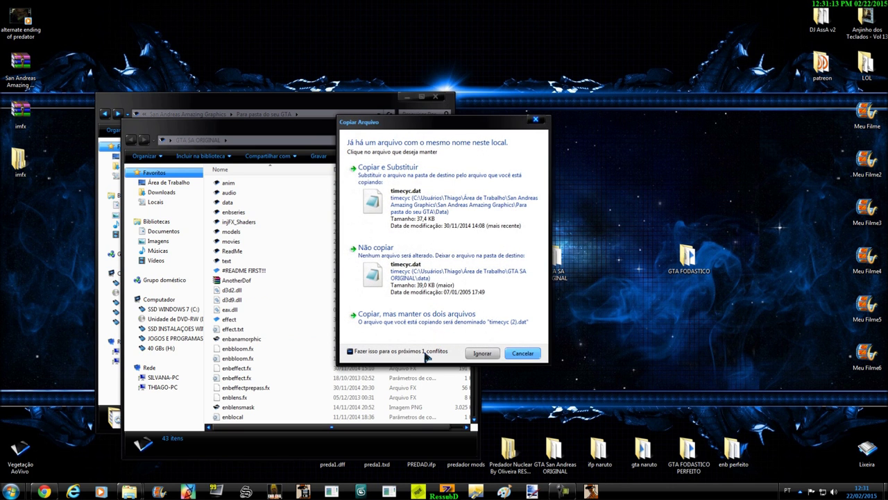
left_click(426, 353)
left_click(427, 191)
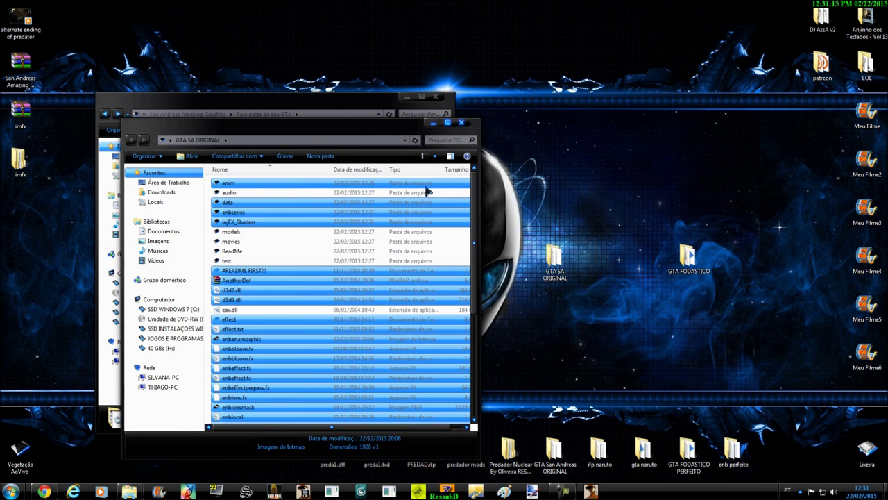
- Place the two folder windows side by side and examine the Gp Dof files inside "Outros ENB e efeitos"
left_click_drag(313, 145, 642, 83)
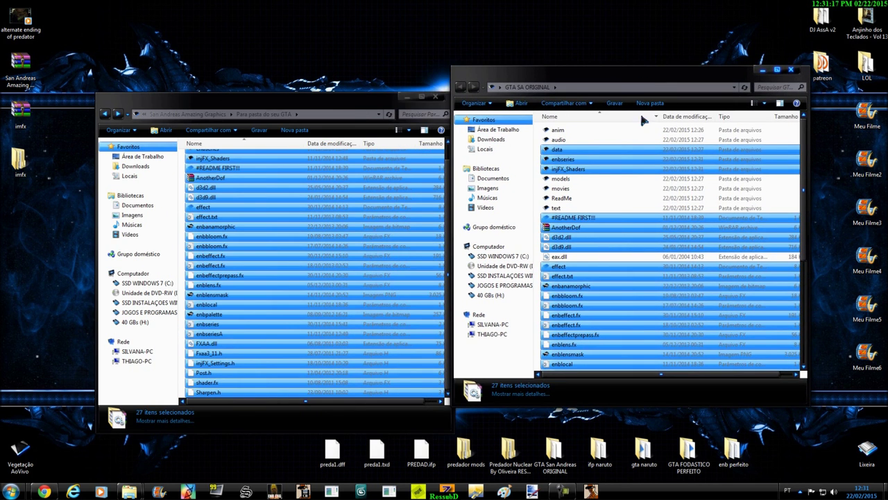
left_click_drag(286, 105, 275, 88)
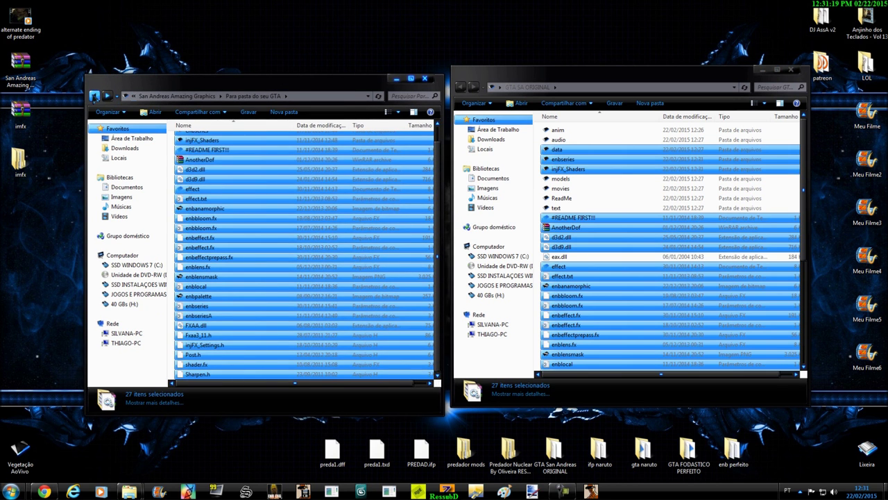
left_click(94, 96)
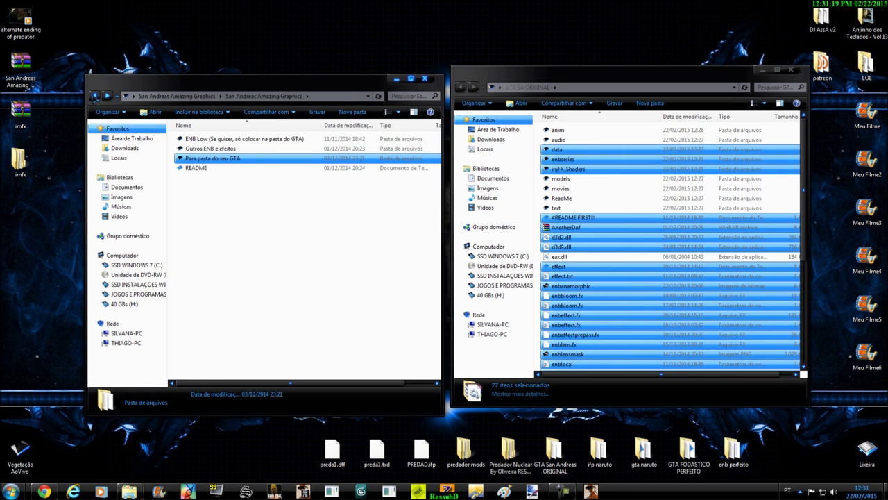
double_click(240, 148)
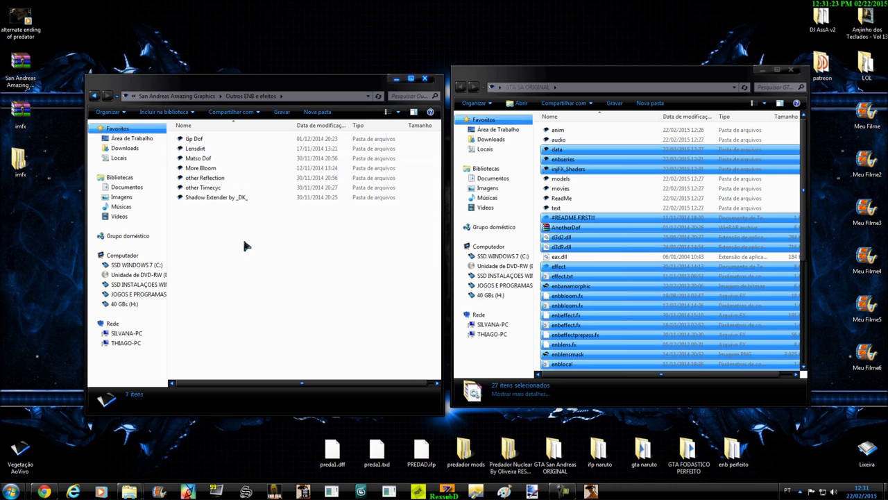
double_click(198, 139)
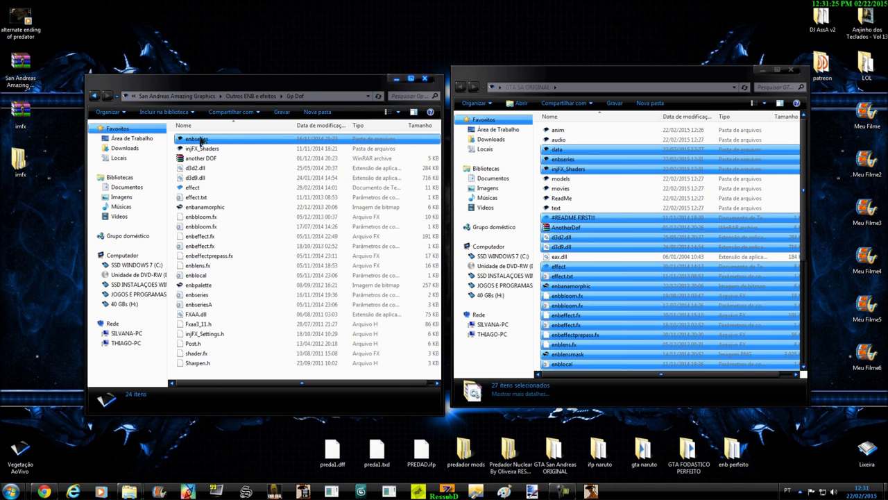
left_click_drag(237, 138, 246, 372)
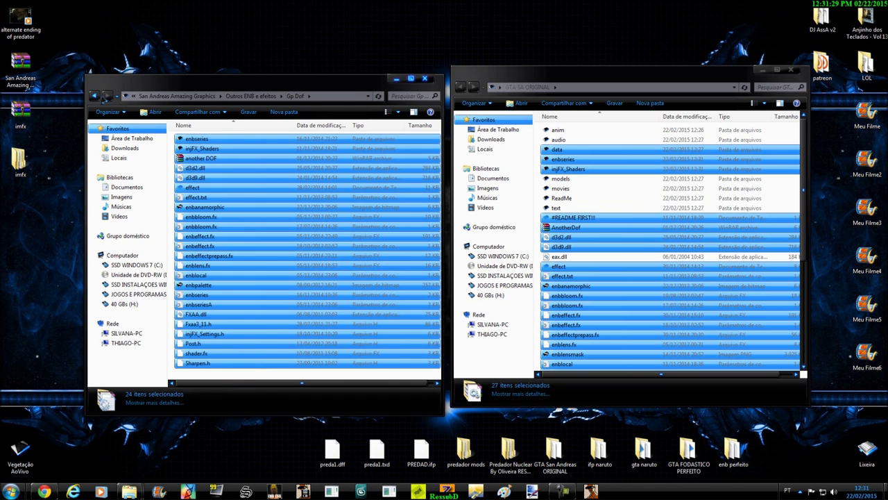
key("BackSpace")
- Open the Lensdirt folder and its "Copy this file ( opsional )" document
double_click(253, 148)
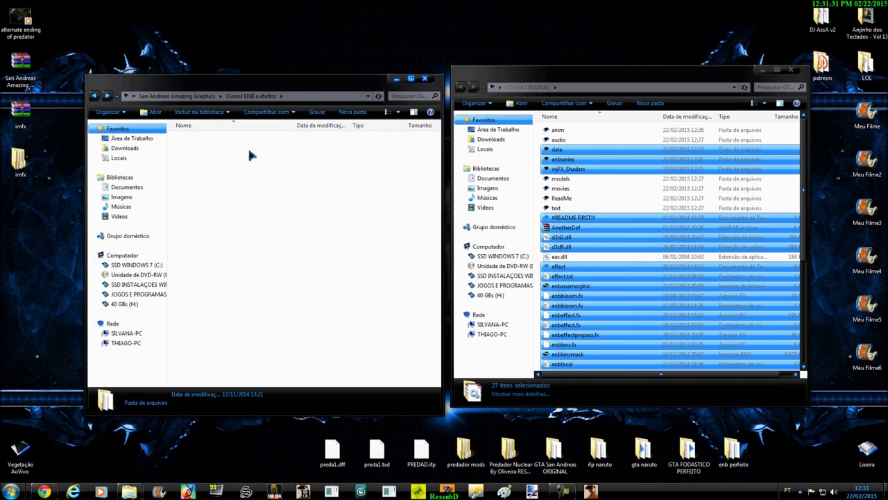
left_click(248, 149)
left_click(226, 166)
left_click(242, 139)
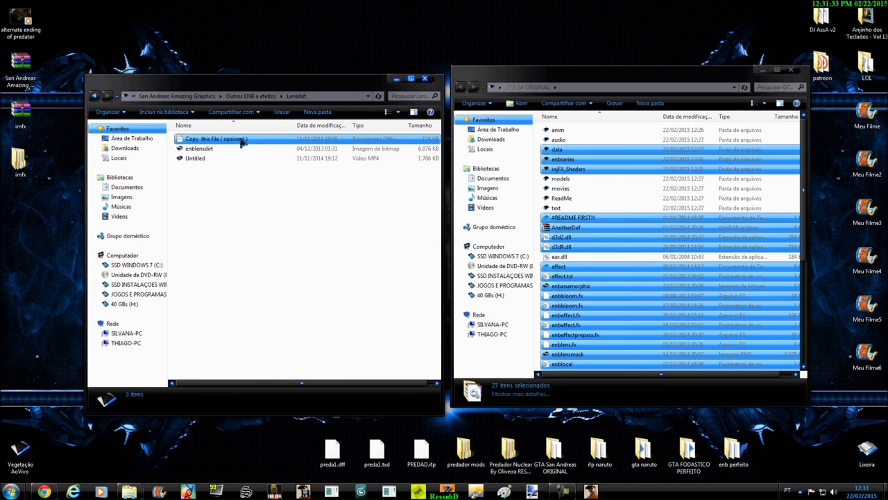
double_click(242, 139)
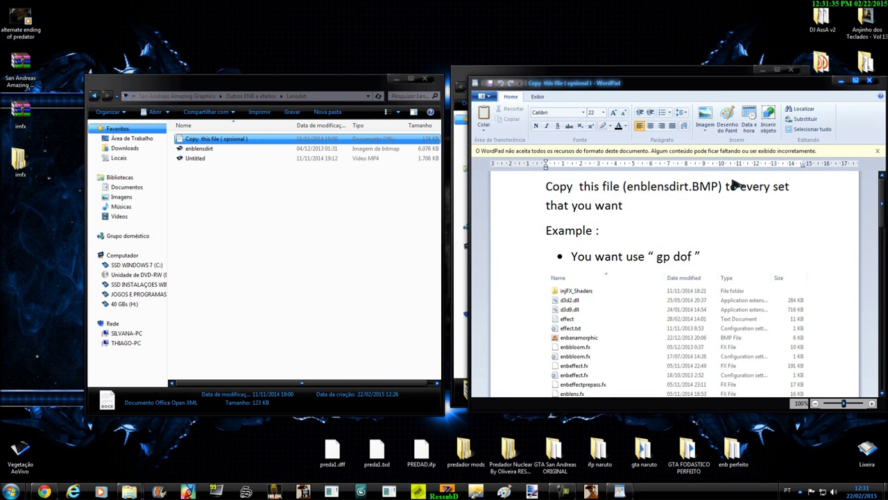
- Read through the document's instructions for copying enblensdirt.BMP, and close the document
scroll(737, 191, "down", 3)
scroll(737, 190, "up", 5)
scroll(740, 222, "down", 5)
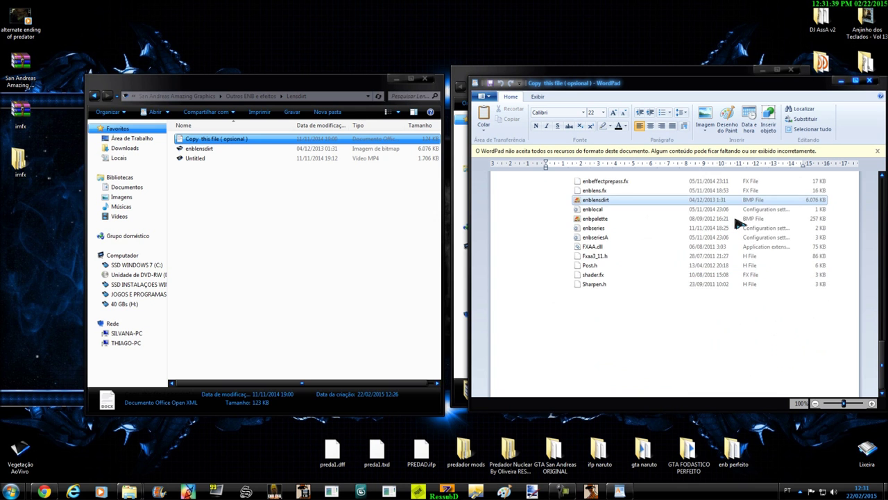
scroll(883, 337, "up", 3)
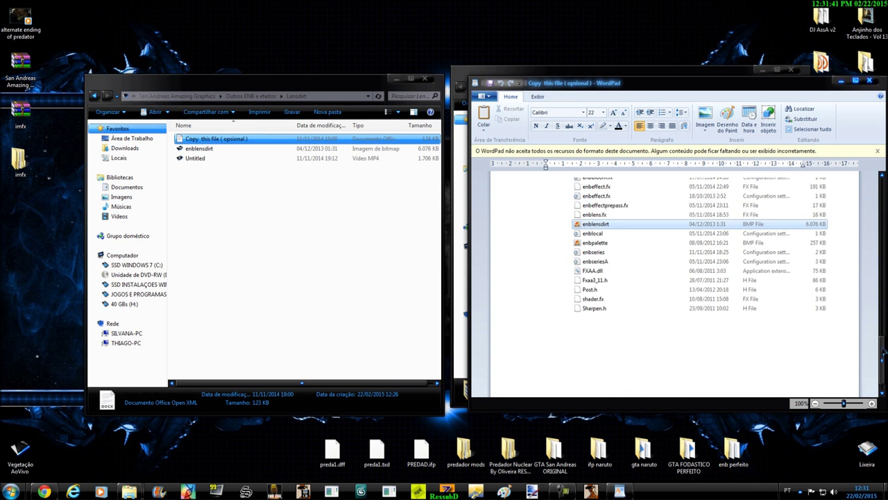
left_click_drag(884, 336, 874, 275)
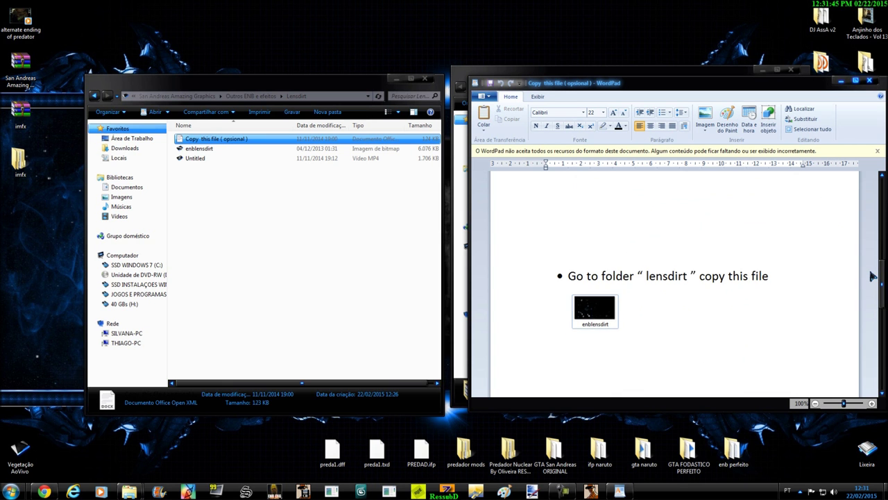
scroll(874, 276, "up", 10)
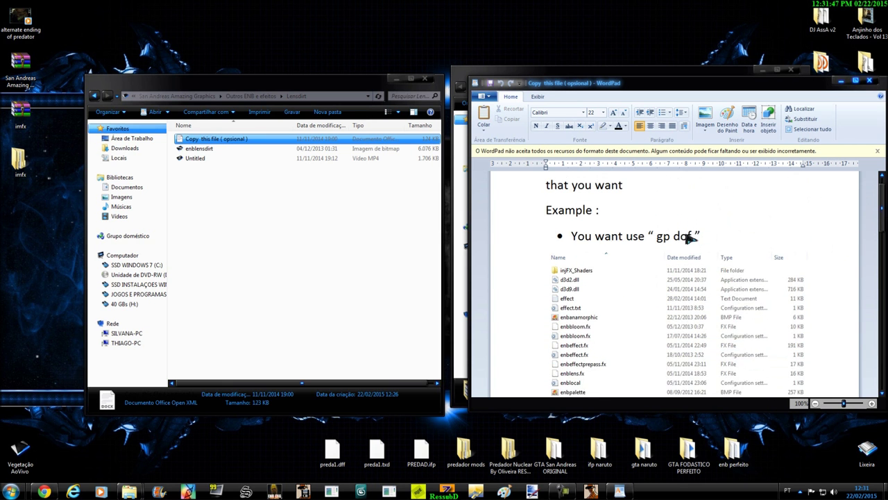
left_click_drag(513, 187, 564, 300)
left_click(870, 82)
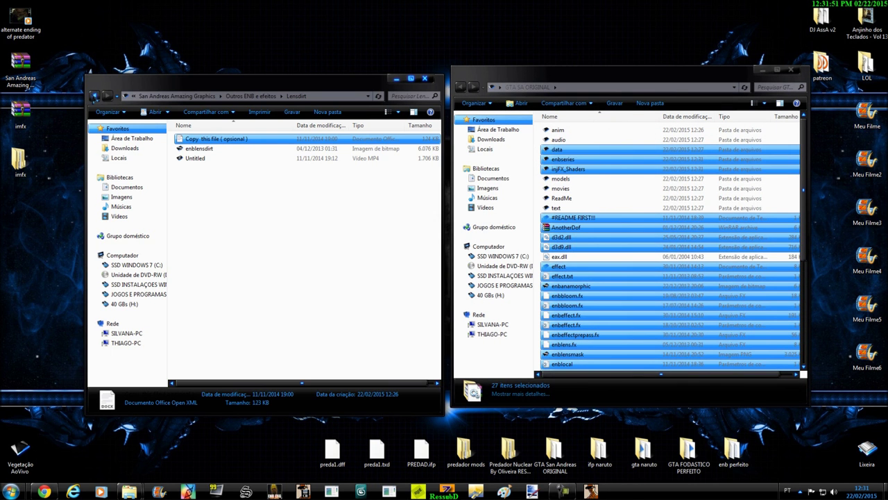
- Examine the Matso Dof, More Bloom and other Reflection folders, and return to "Outros ENB e efeitos"
left_click(95, 96)
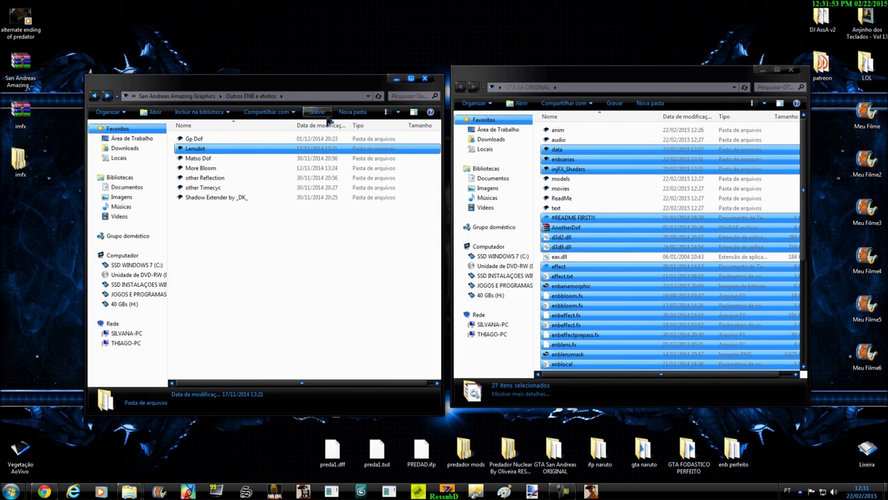
double_click(214, 180)
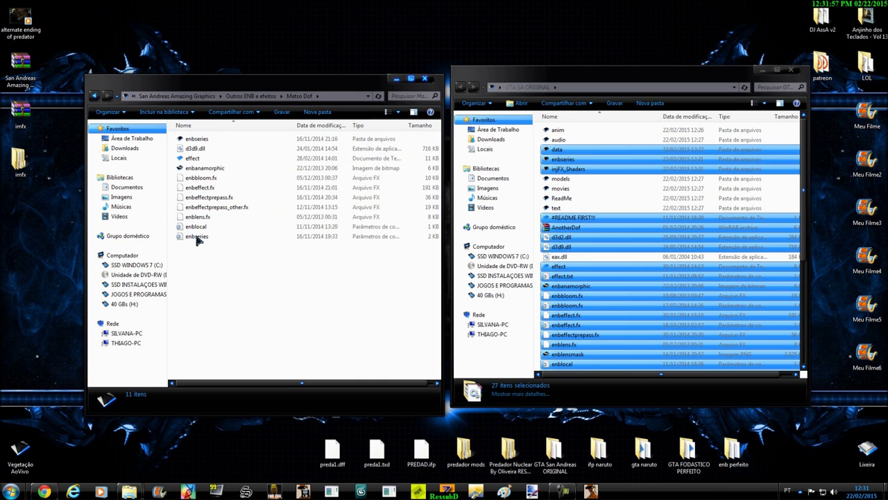
key("BackSpace")
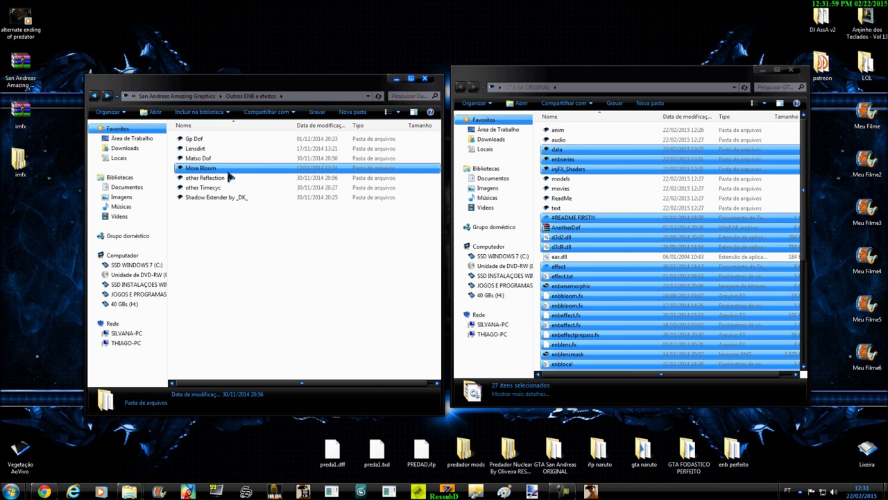
double_click(221, 168)
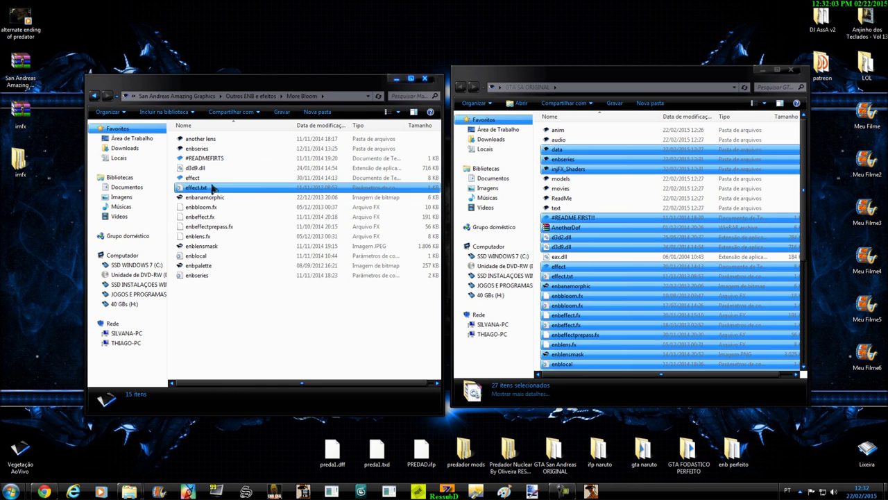
left_click(96, 97)
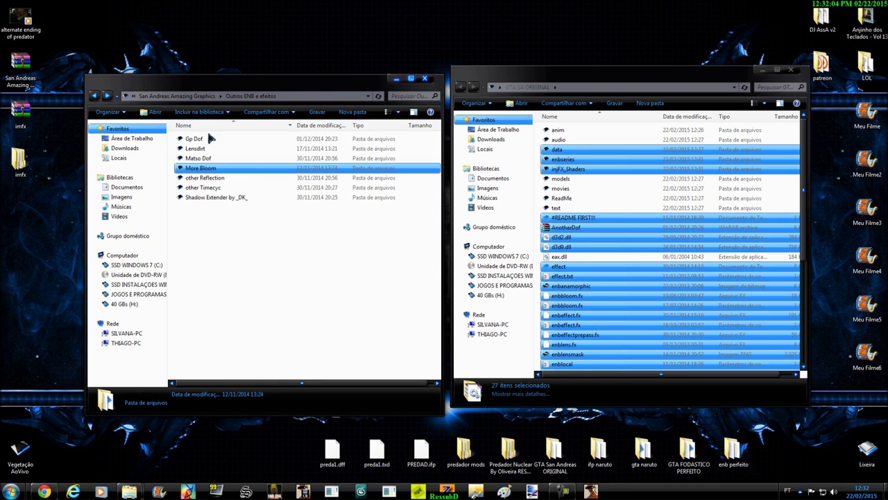
left_click(195, 179)
double_click(220, 179)
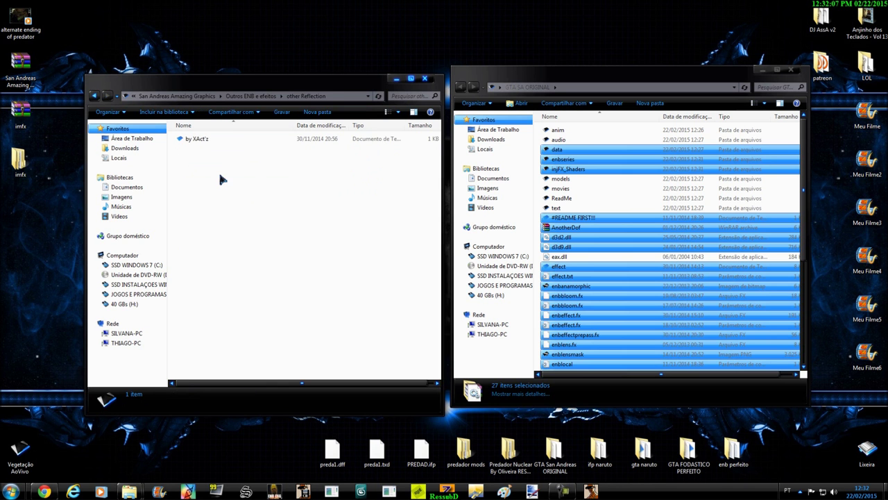
left_click(96, 96)
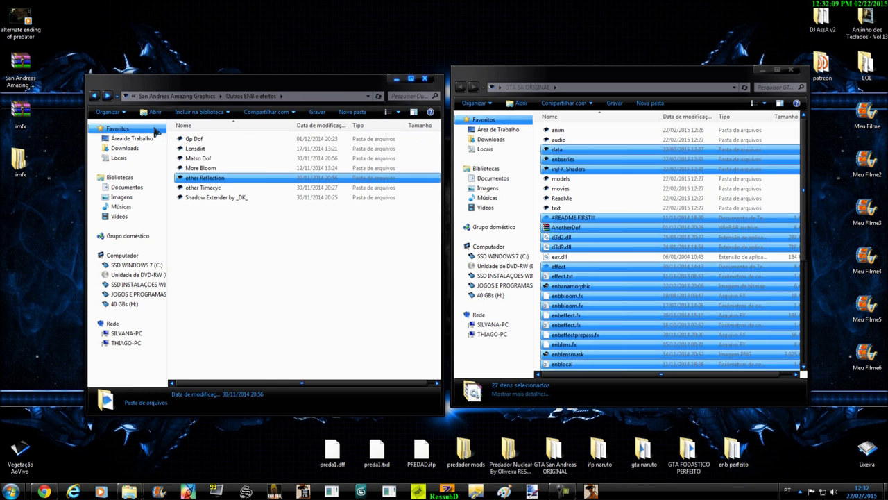
- Read the "by XAct'z" car reflection settings in the other Reflection folder, close the document, and return to "Outros ENB e efeitos"
double_click(220, 180)
left_click(207, 139)
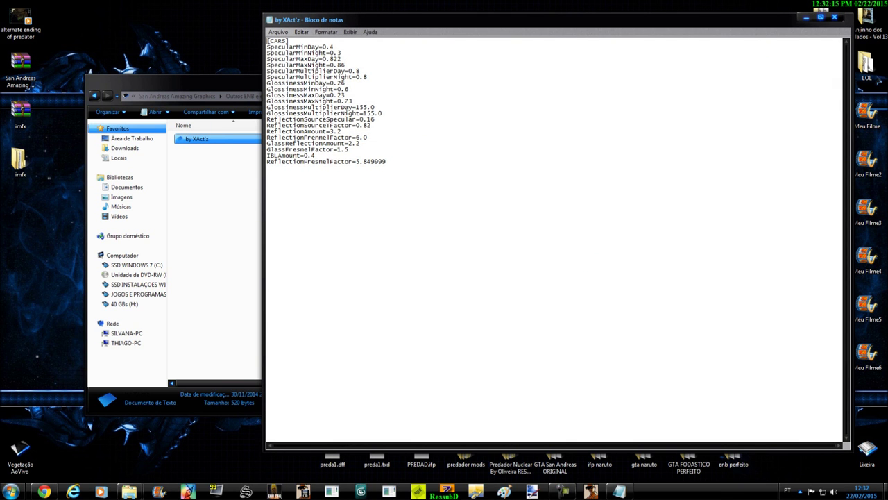
left_click(834, 17)
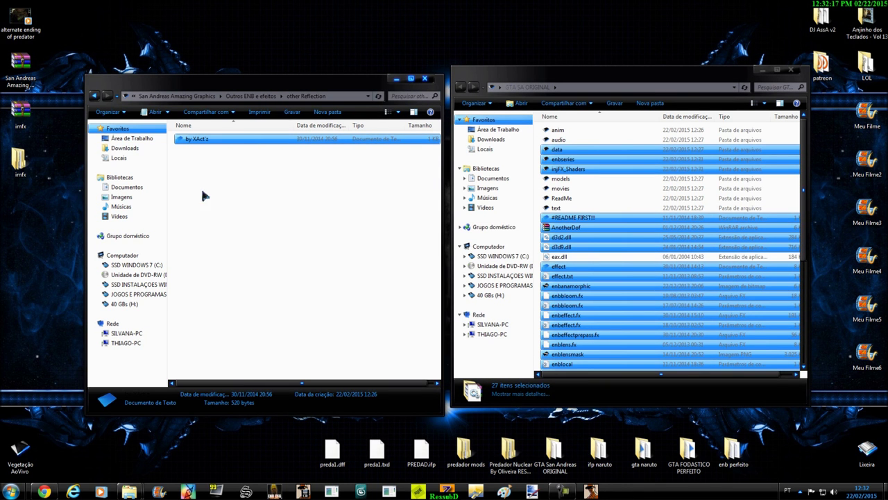
left_click(95, 96)
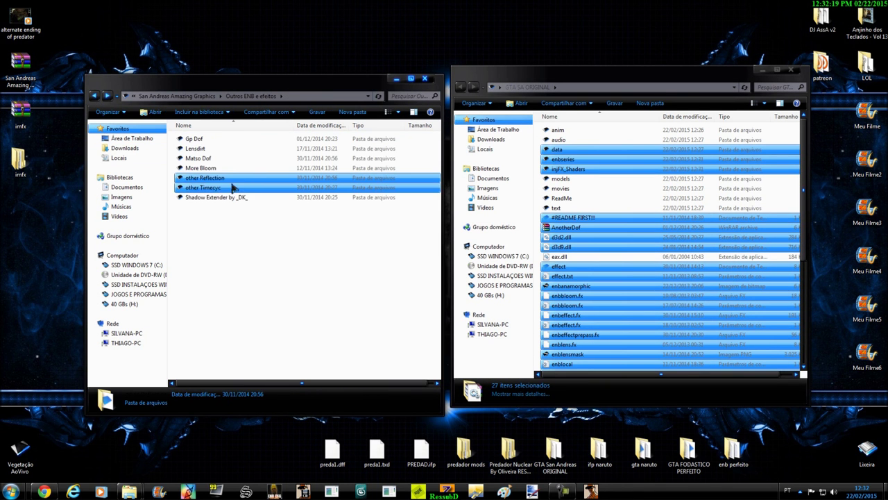
- Examine the More Bloom folder's files and return to "Outros ENB e efeitos"
double_click(210, 169)
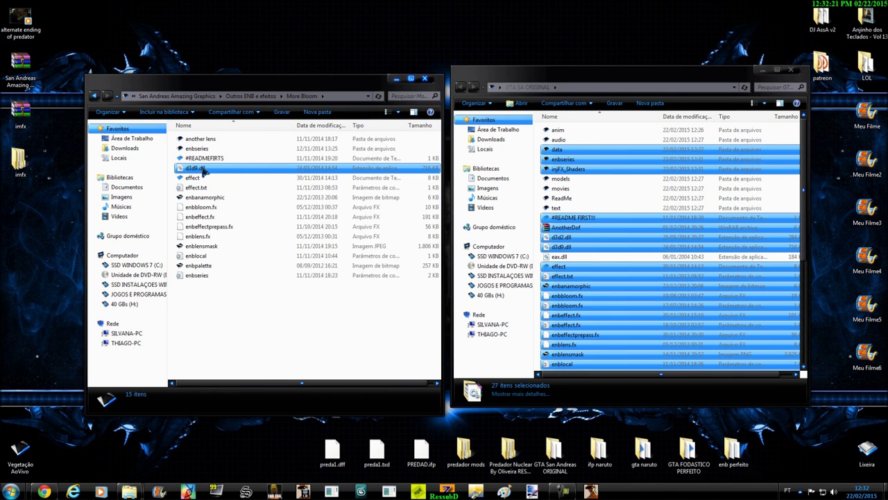
left_click(236, 284)
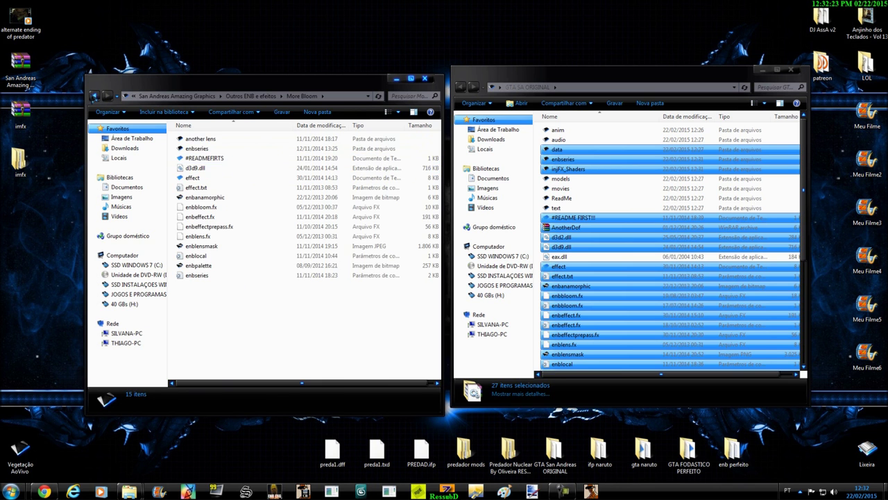
left_click(95, 96)
- Examine the Data folder inside other Timecyc and return to "Outros ENB e efeitos"
left_click(226, 189, "ctrl")
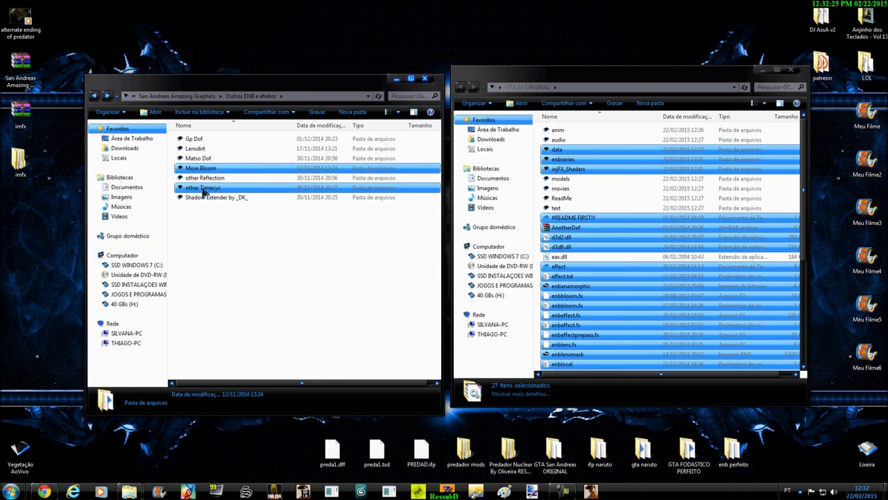
double_click(202, 189)
double_click(199, 144)
left_click(216, 139)
left_click(95, 97)
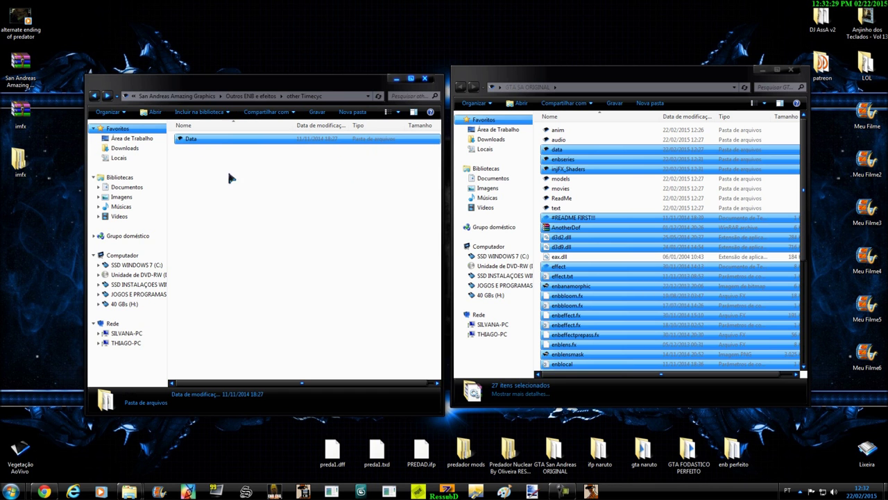
left_click(95, 97)
- Copy all five shadows files from the "Shadow Extender by _DK_" folder into the GTA SA ORIGINAL folder
left_click(231, 198)
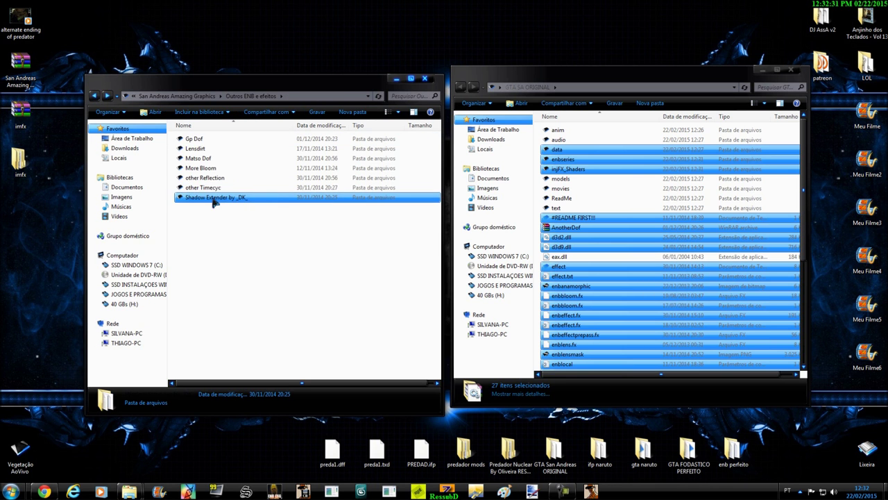
double_click(232, 198)
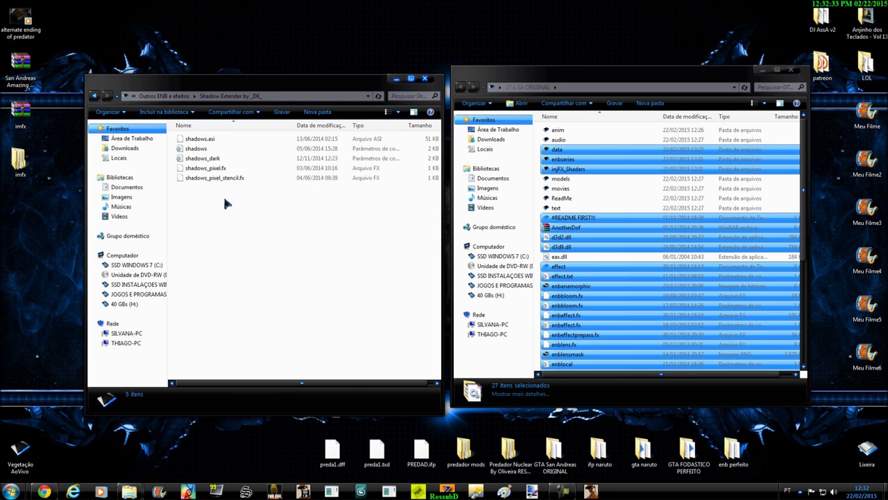
left_click(580, 256)
scroll(585, 259, "down", 6)
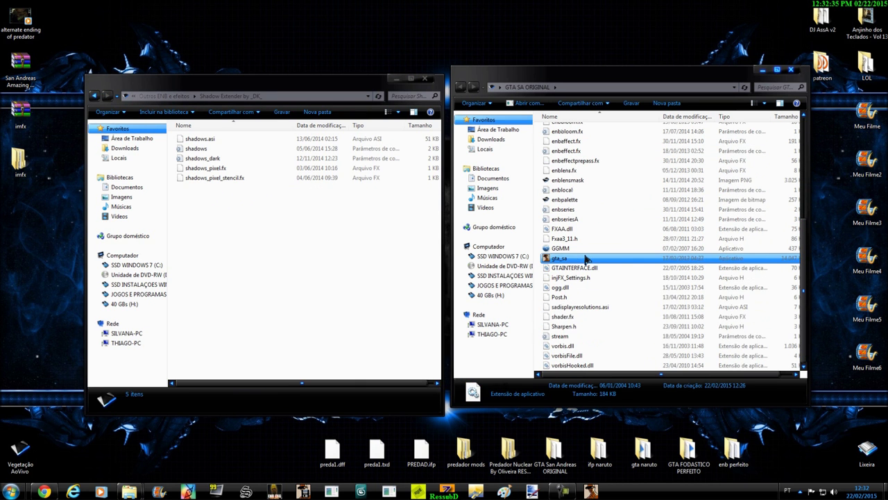
left_click_drag(263, 208, 229, 133)
right_click(229, 158)
left_click(281, 310)
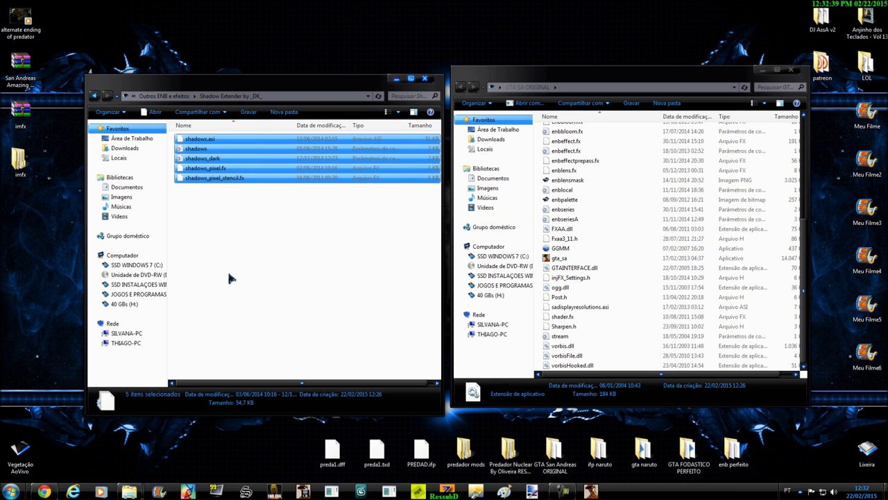
left_click(209, 141)
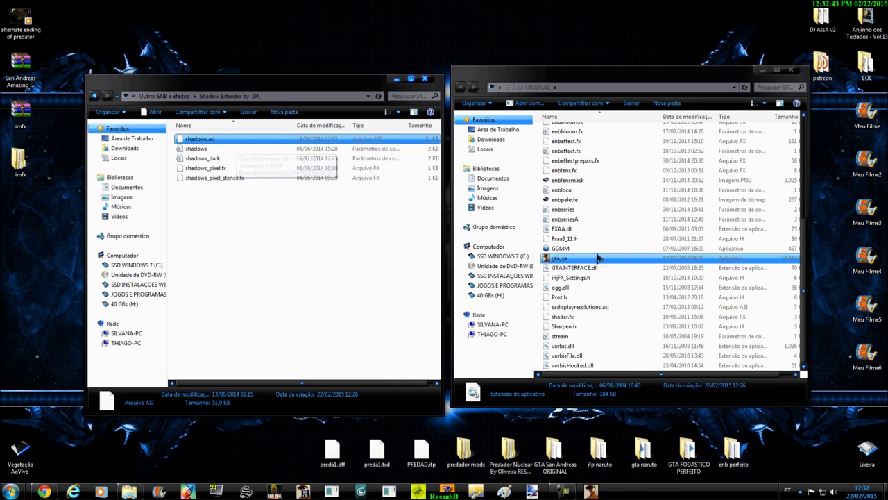
right_click(624, 234)
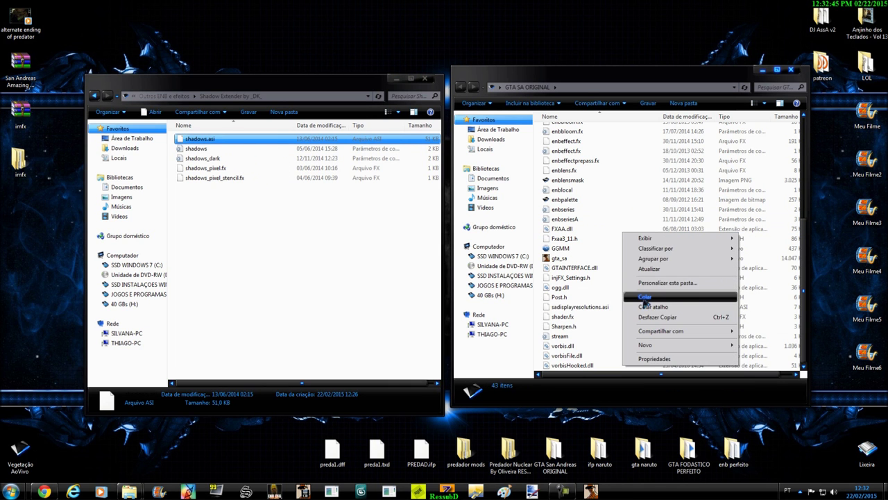
left_click(645, 297)
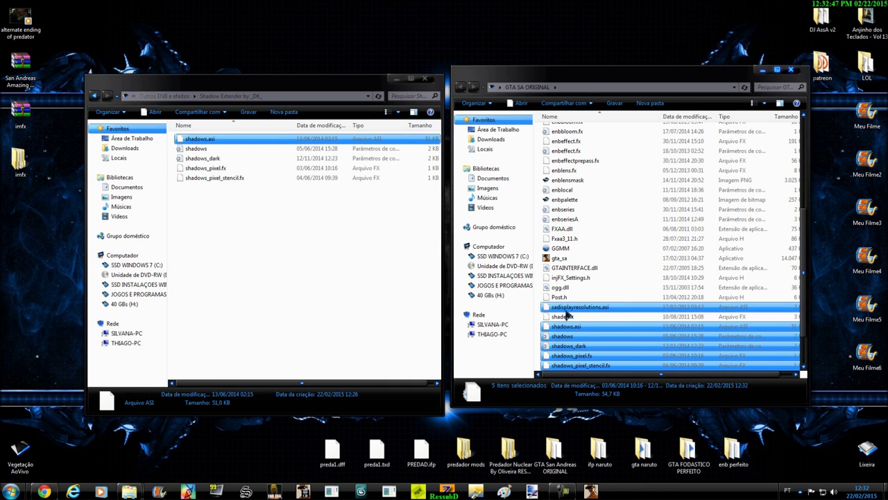
- Go back to the mod's "Para pasta do seu GTA" folder and launch gta_sa from GTA SA ORIGINAL
left_click(97, 99)
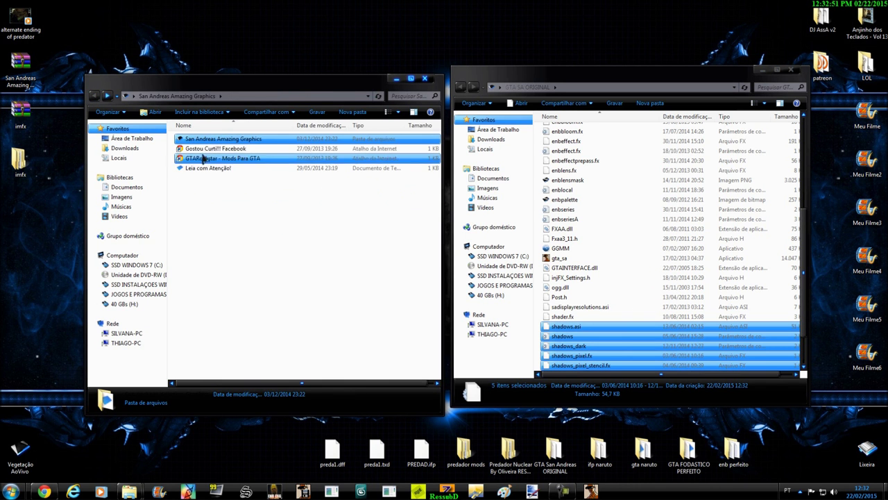
left_click(214, 158, "ctrl")
left_click(215, 159)
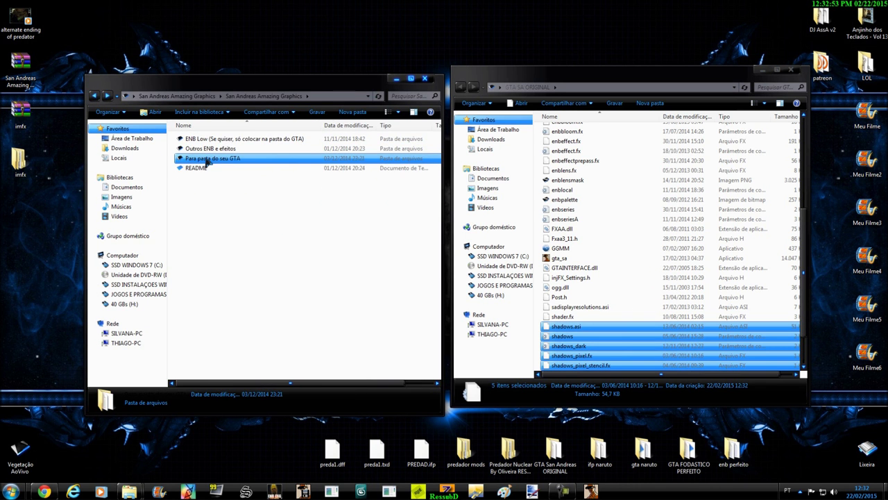
double_click(206, 159)
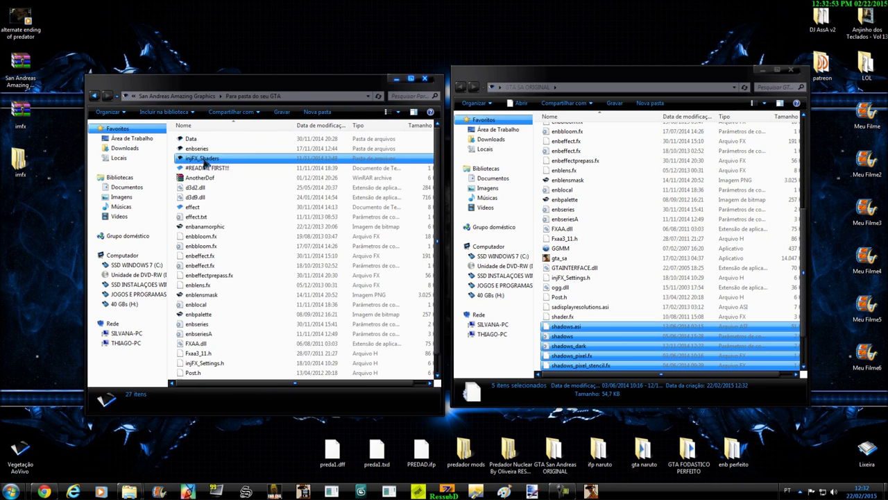
double_click(562, 259)
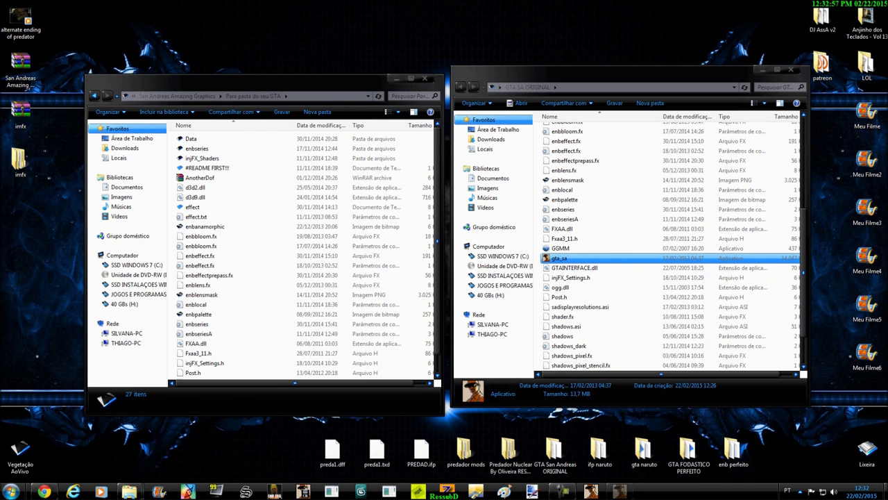